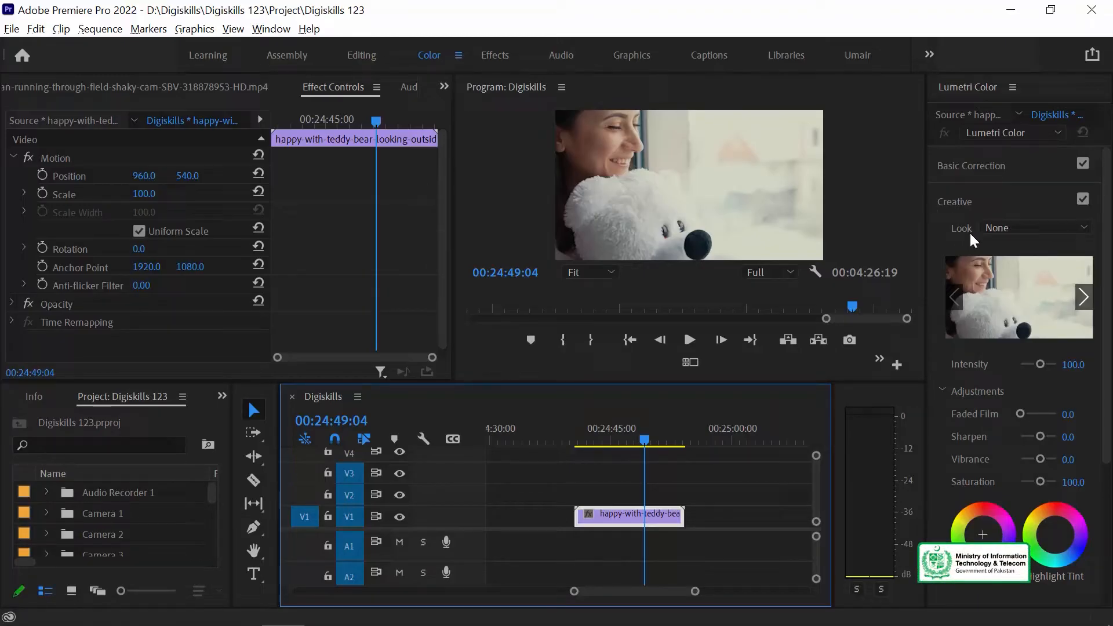
- Apply the CineSpace2383sRGB6bit creative look to the teddy bear clip and widen the program monitor
{"action": "left_click", "coordinate": [1057, 223]}
{"action": "mouse_move", "coordinate": [1087, 313]}
{"action": "left_mouse_down"}
{"action": "mouse_move", "coordinate": [1073, 612]}
{"action": "mouse_move", "coordinate": [1083, 310]}
{"action": "left_mouse_up"}
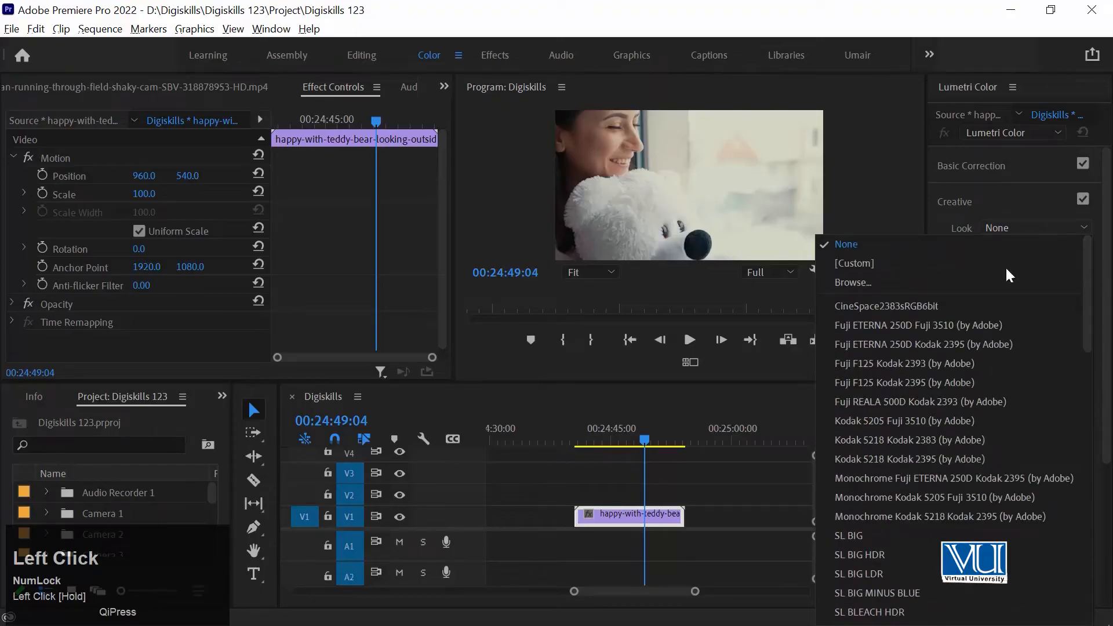
{"action": "left_click", "coordinate": [905, 306]}
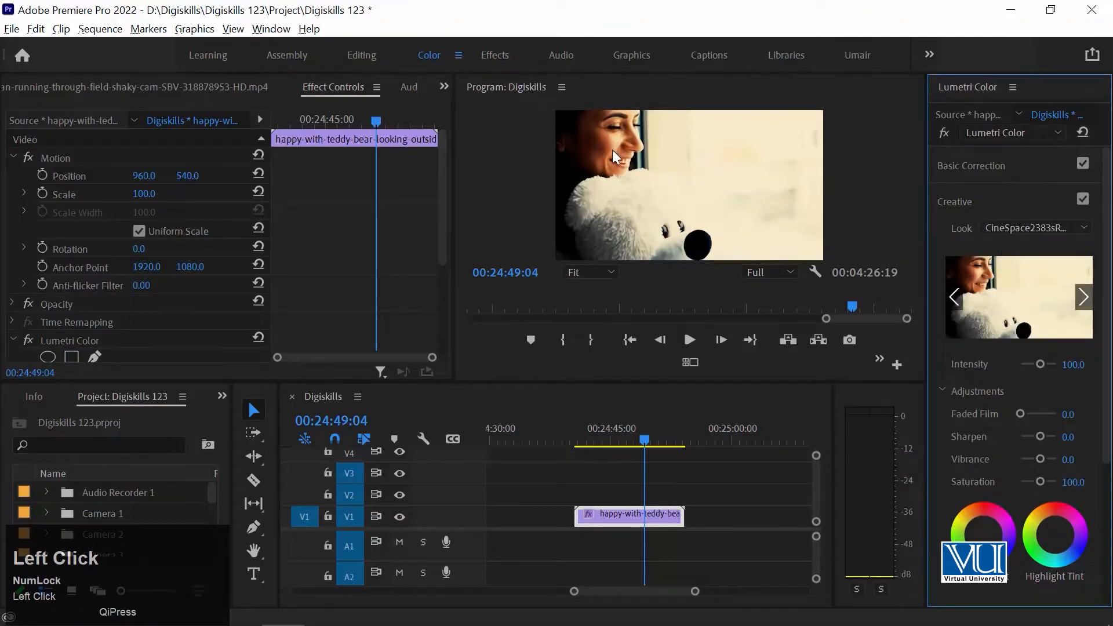
{"action": "left_click", "coordinate": [456, 250]}
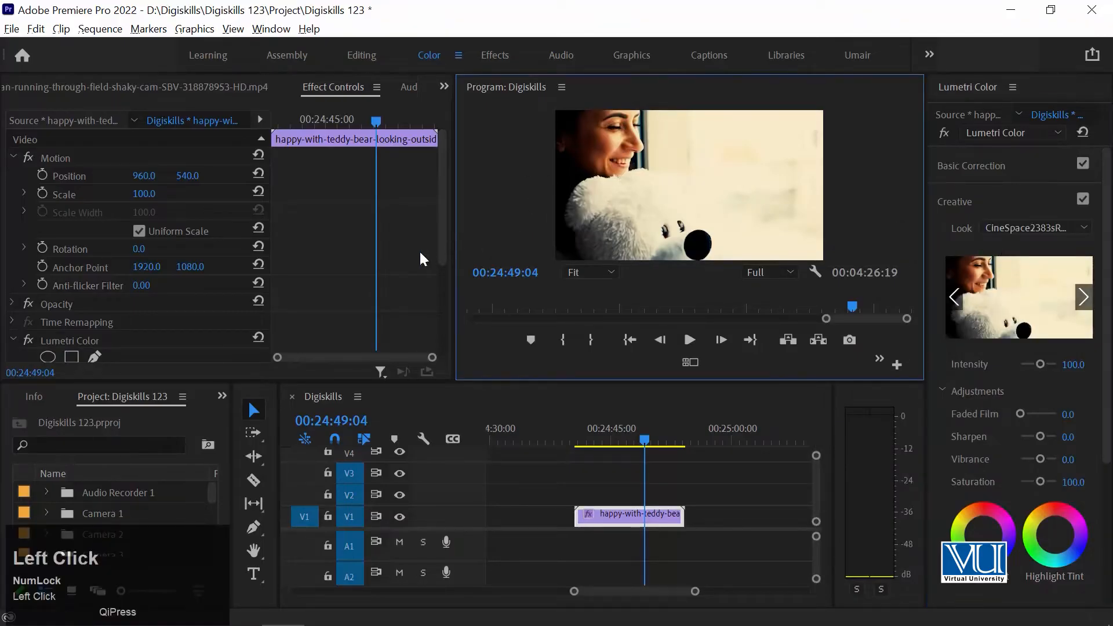
{"action": "left_click_drag", "start_coordinate": [456, 232], "coordinate": [365, 233]}
- Try the looks Fuji ETERNA 250D Fuji 3510 and Fuji ETERNA 250D Kodak 2395, and settle on Fuji F125 Kodak 2393
{"action": "left_click", "coordinate": [1032, 228]}
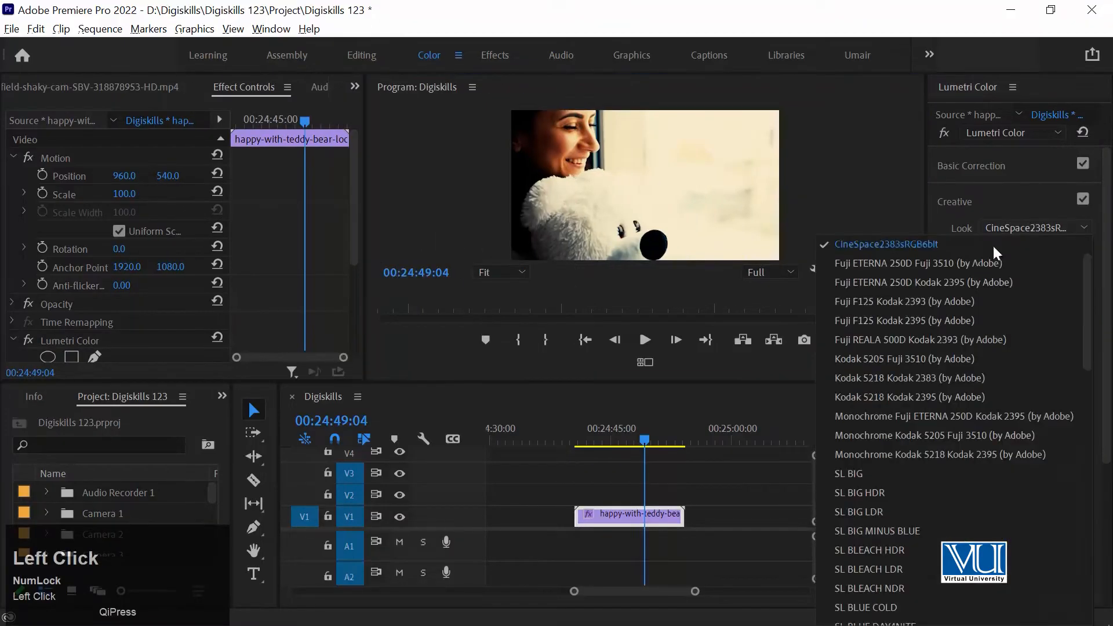
{"action": "left_click", "coordinate": [956, 267]}
{"action": "left_click", "coordinate": [1015, 224]}
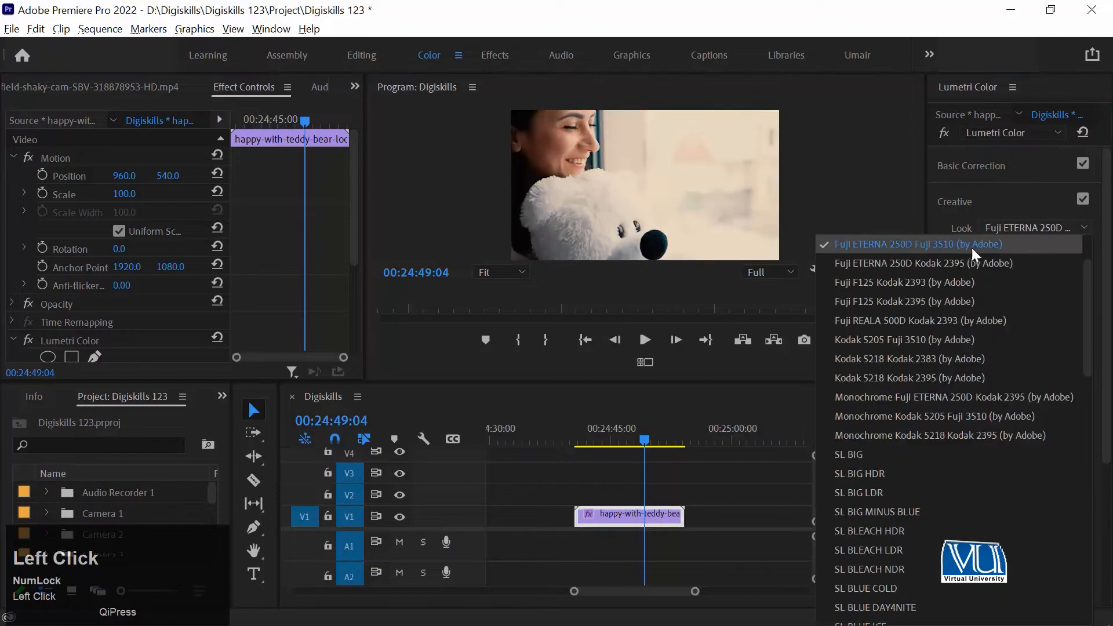
{"action": "left_click", "coordinate": [944, 267]}
{"action": "left_click", "coordinate": [1013, 225]}
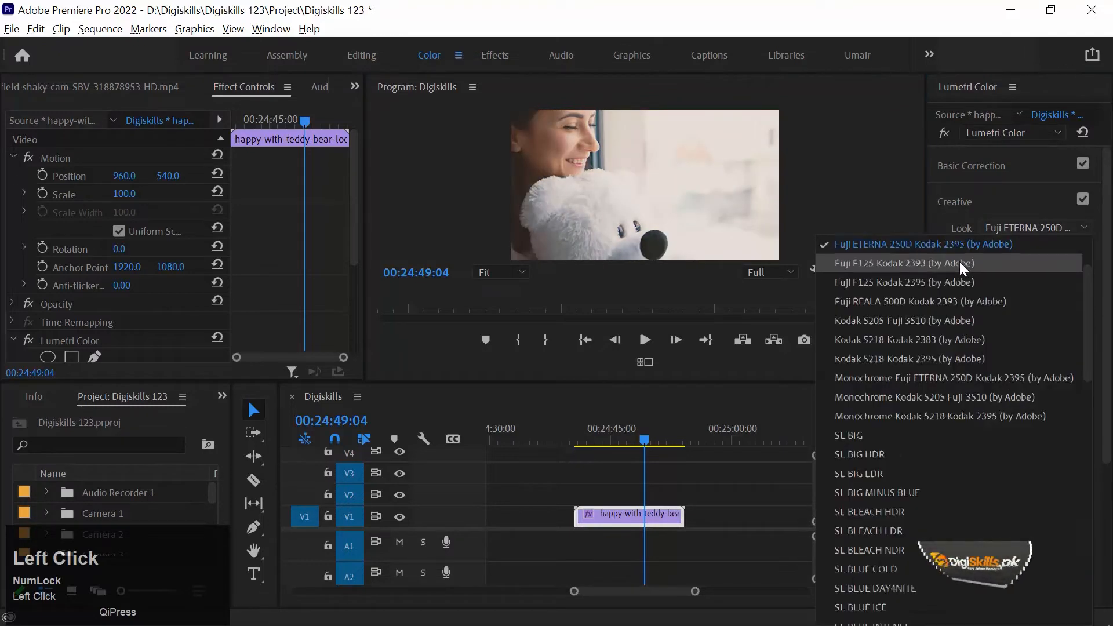
{"action": "left_click", "coordinate": [958, 262]}
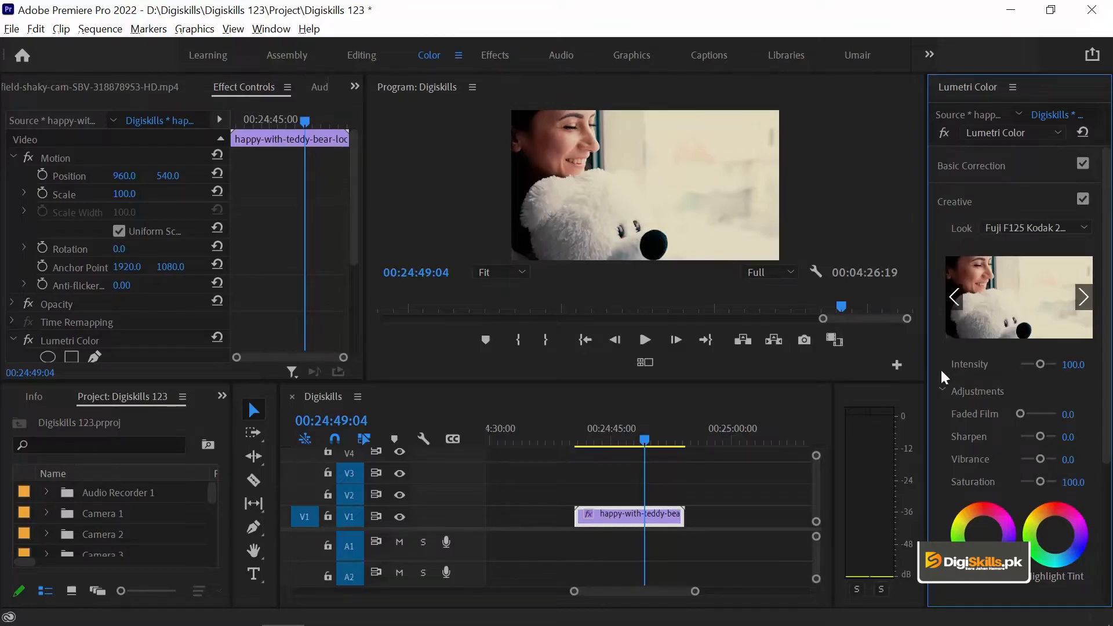
- Widen the Lumetri Color area and set the creative adjustments to Faded Film 36.5 and Sharpen 14.6
{"action": "left_click_drag", "start_coordinate": [927, 370], "coordinate": [880, 370]}
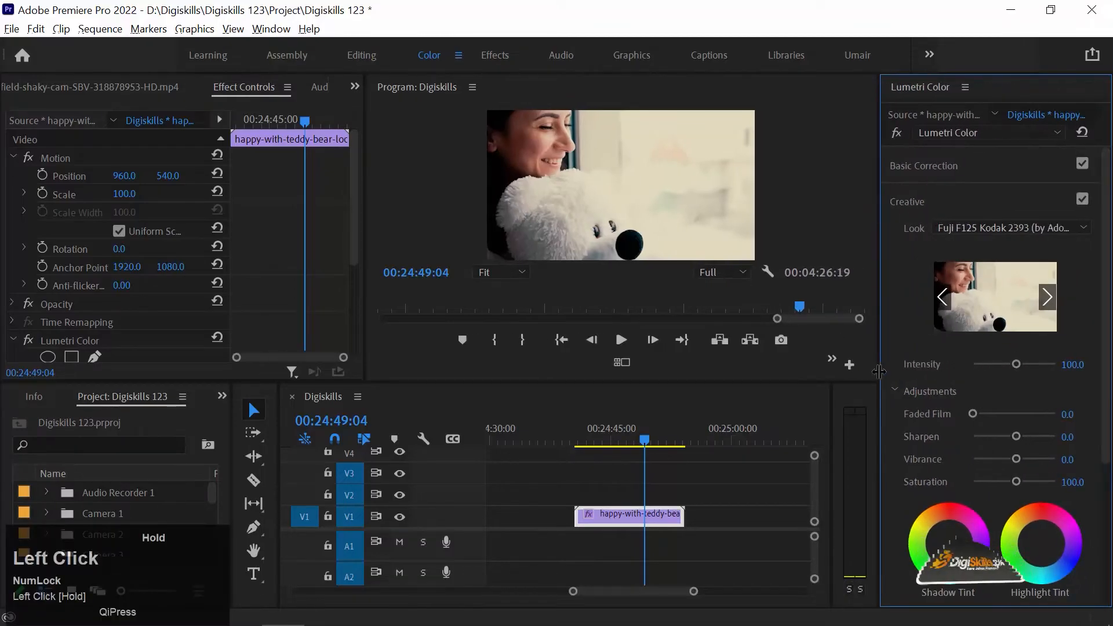
{"action": "mouse_move", "coordinate": [1007, 366]}
{"action": "left_mouse_down"}
{"action": "mouse_move", "coordinate": [987, 360]}
{"action": "mouse_move", "coordinate": [1031, 360]}
{"action": "mouse_move", "coordinate": [982, 360]}
{"action": "mouse_move", "coordinate": [1015, 362]}
{"action": "left_mouse_up"}
{"action": "left_click_drag", "start_coordinate": [972, 413], "coordinate": [1035, 438]}
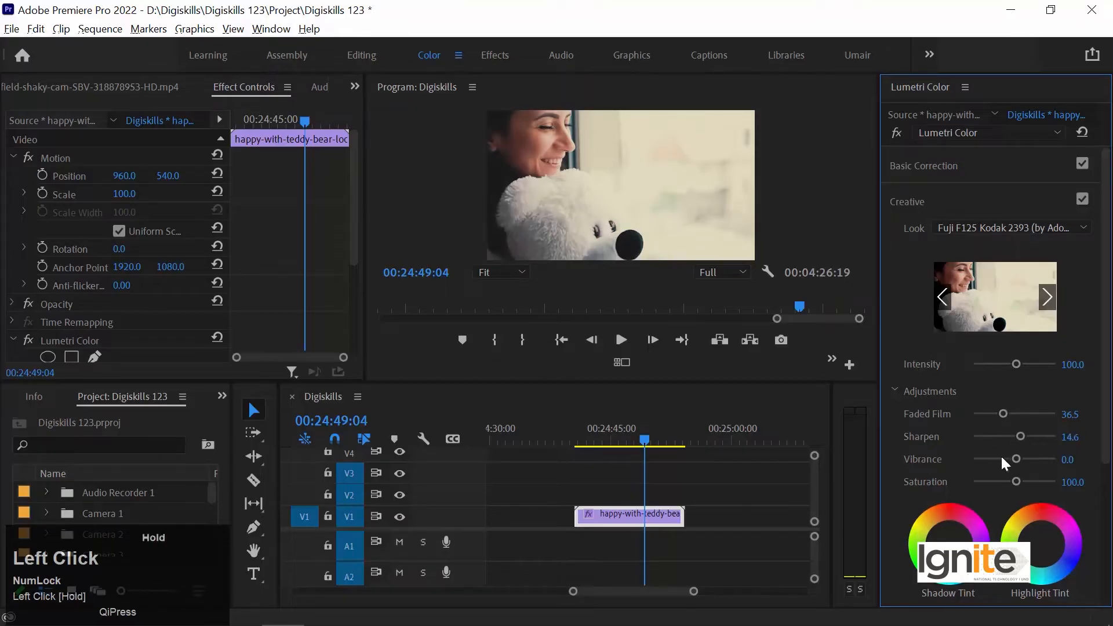
- Shift the clip's shadows slightly toward blue and its midtones slightly toward orange with the Color Wheels & Match controls
{"action": "scroll", "coordinate": [892, 418], "scroll_direction": "down", "scroll_amount": 5}
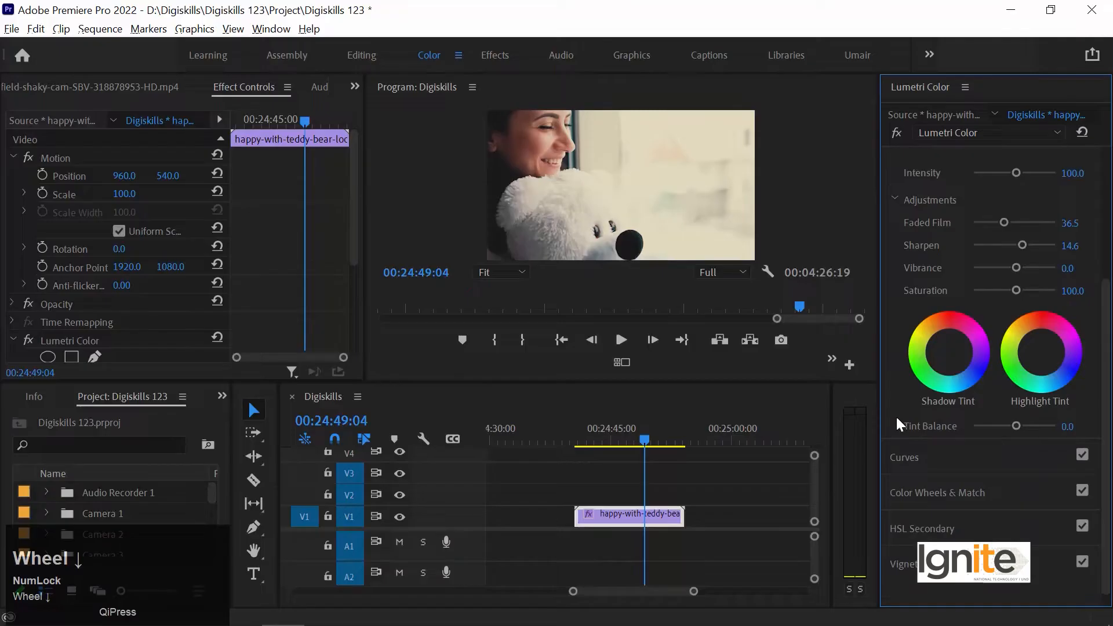
{"action": "left_click", "coordinate": [933, 479]}
{"action": "left_click_drag", "start_coordinate": [954, 425], "coordinate": [957, 432]}
{"action": "left_click_drag", "start_coordinate": [1012, 333], "coordinate": [1009, 327]}
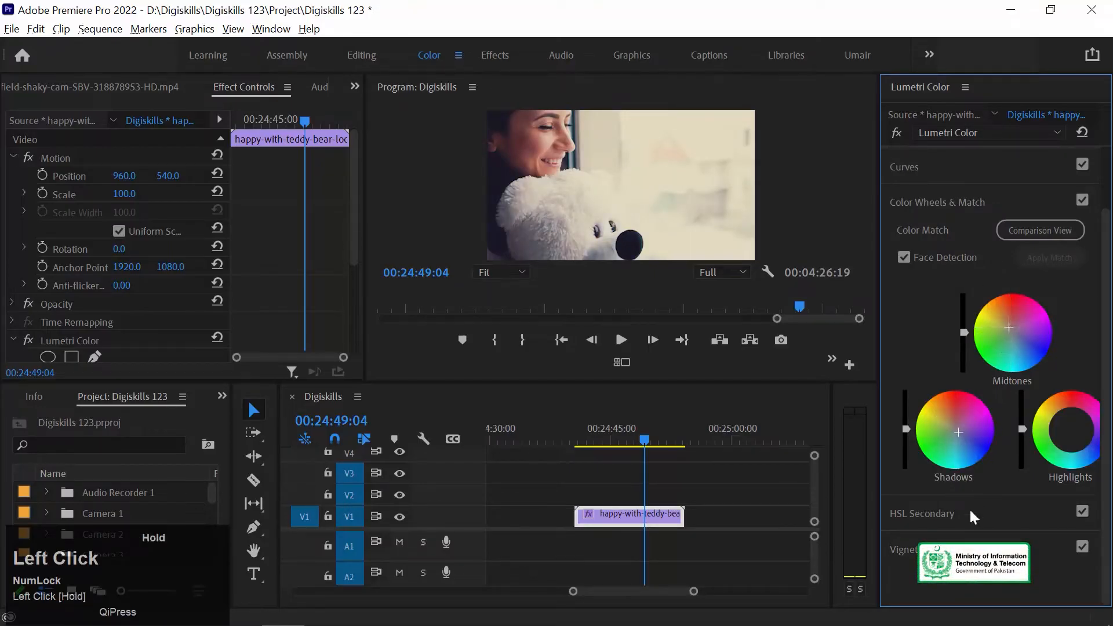
- Add a vignette with amount -1.9, midpoint 13.5 and roundness -62.5, and compare the image with it off and on
{"action": "left_click", "coordinate": [933, 549]}
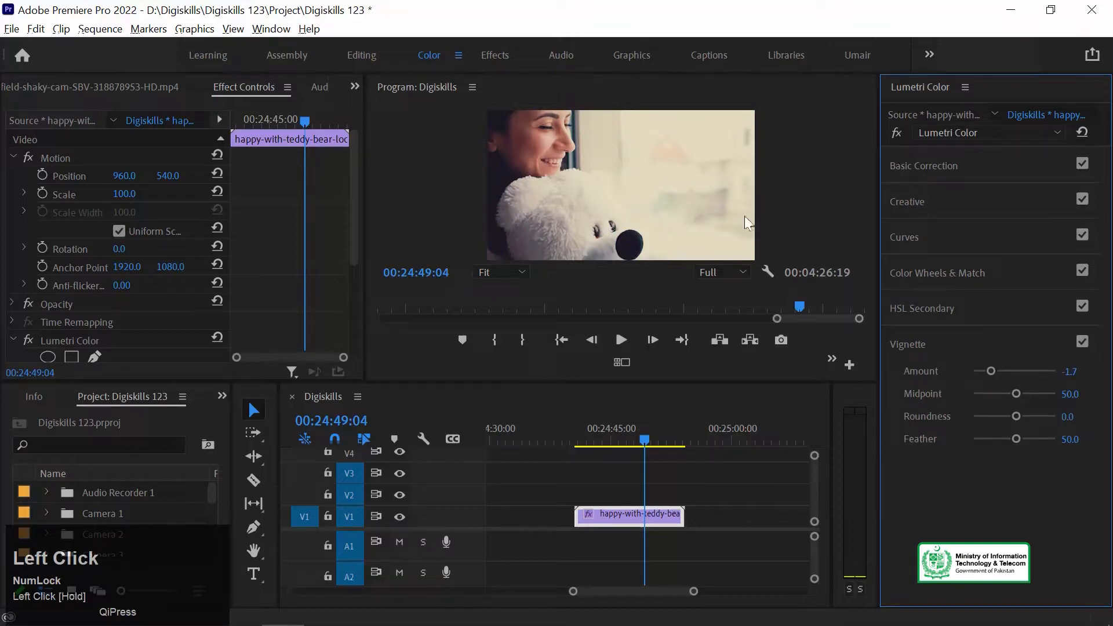
{"action": "mouse_move", "coordinate": [984, 396]}
{"action": "left_mouse_down"}
{"action": "mouse_move", "coordinate": [962, 389]}
{"action": "mouse_move", "coordinate": [983, 391]}
{"action": "mouse_move", "coordinate": [988, 416]}
{"action": "left_mouse_up"}
{"action": "mouse_move", "coordinate": [991, 372]}
{"action": "left_mouse_down"}
{"action": "mouse_move", "coordinate": [1072, 361]}
{"action": "mouse_move", "coordinate": [990, 372]}
{"action": "left_mouse_up"}
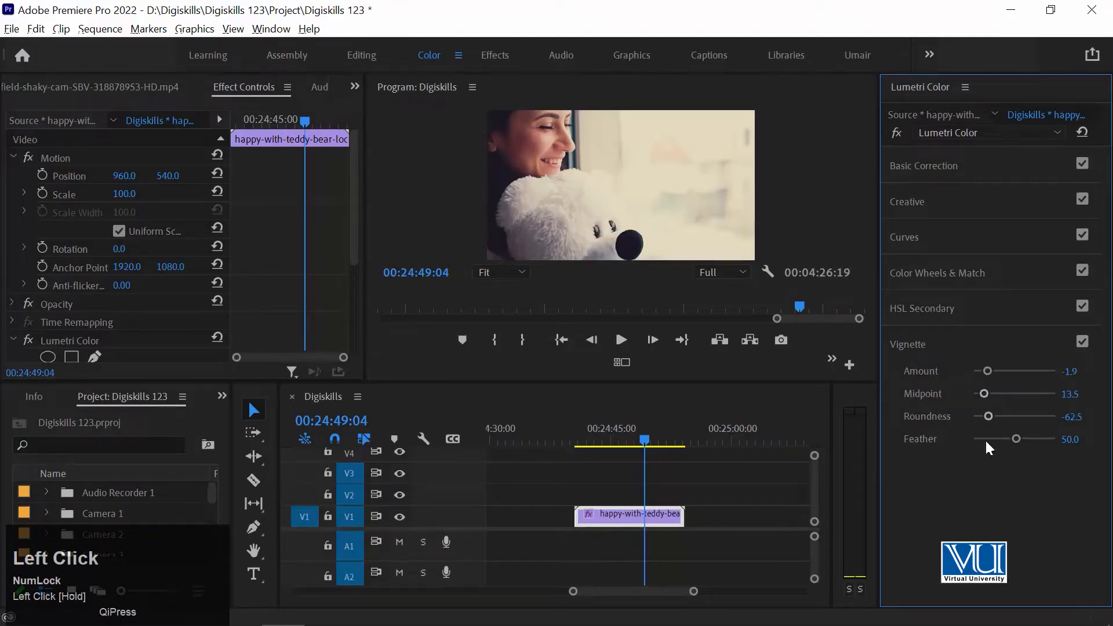
{"action": "left_click", "coordinate": [1082, 341]}
{"action": "left_click", "coordinate": [1081, 342]}
- Set the vignette to amount -3.0, midpoint 0.0 and roundness 100.0, and compare the image with it off and on
{"action": "left_click_drag", "start_coordinate": [989, 416], "coordinate": [1067, 398]}
{"action": "left_click_drag", "start_coordinate": [984, 393], "coordinate": [971, 371]}
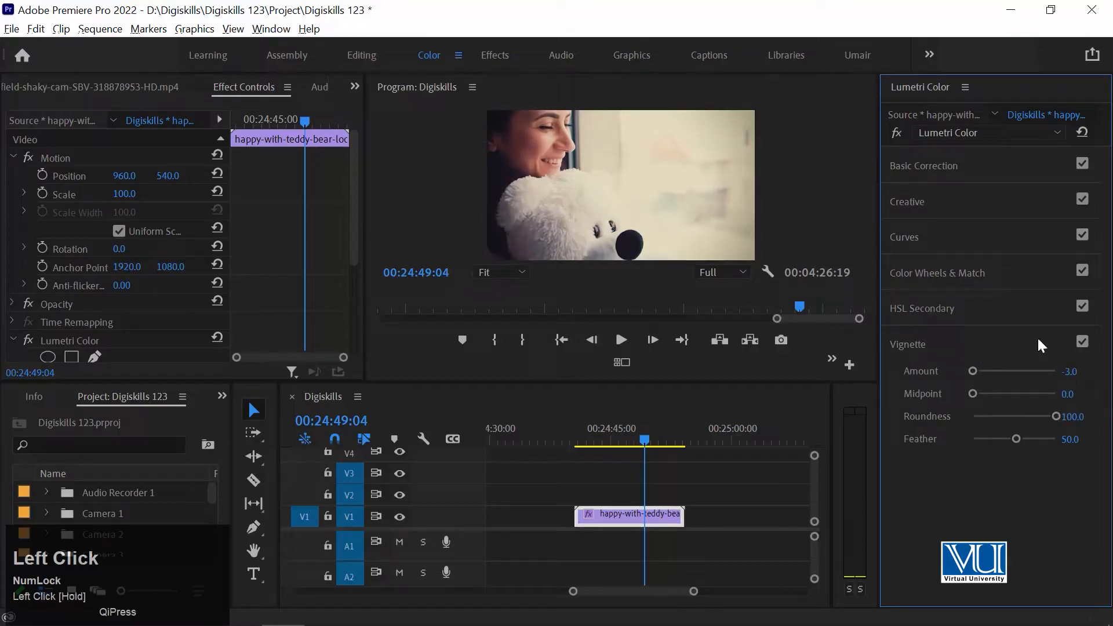
{"action": "left_click", "coordinate": [1037, 339]}
{"action": "left_click", "coordinate": [1082, 342]}
{"action": "left_click", "coordinate": [1082, 342]}
- Move the playhead to 00:24:46:17 and apply the SL BIG creative look to the clip
{"action": "left_click", "coordinate": [624, 438]}
{"action": "left_click", "coordinate": [943, 192]}
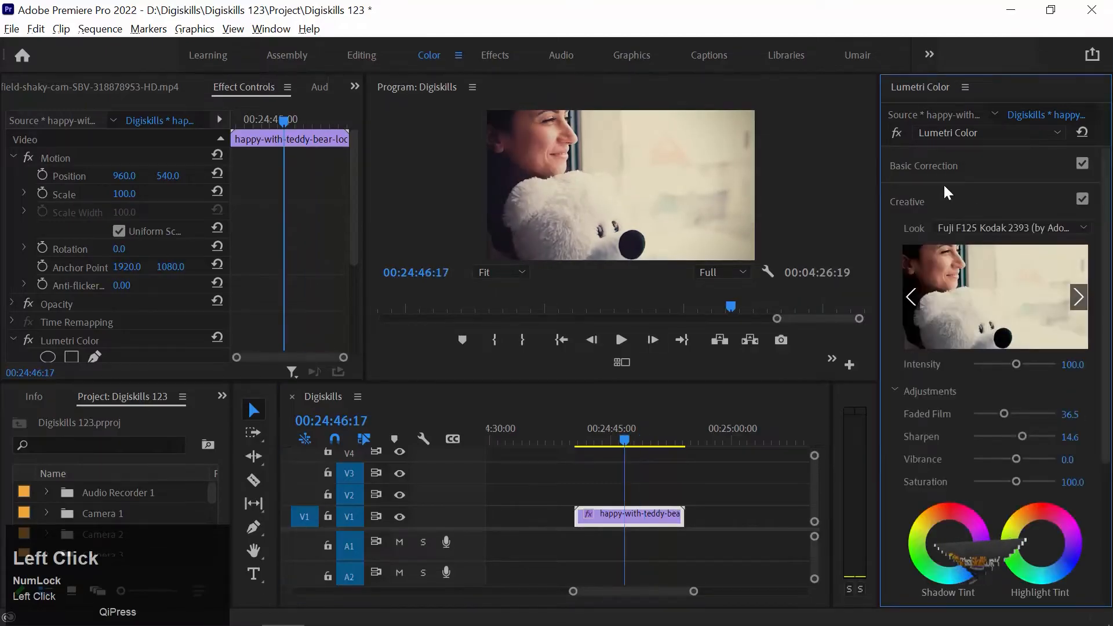
{"action": "left_click", "coordinate": [991, 229]}
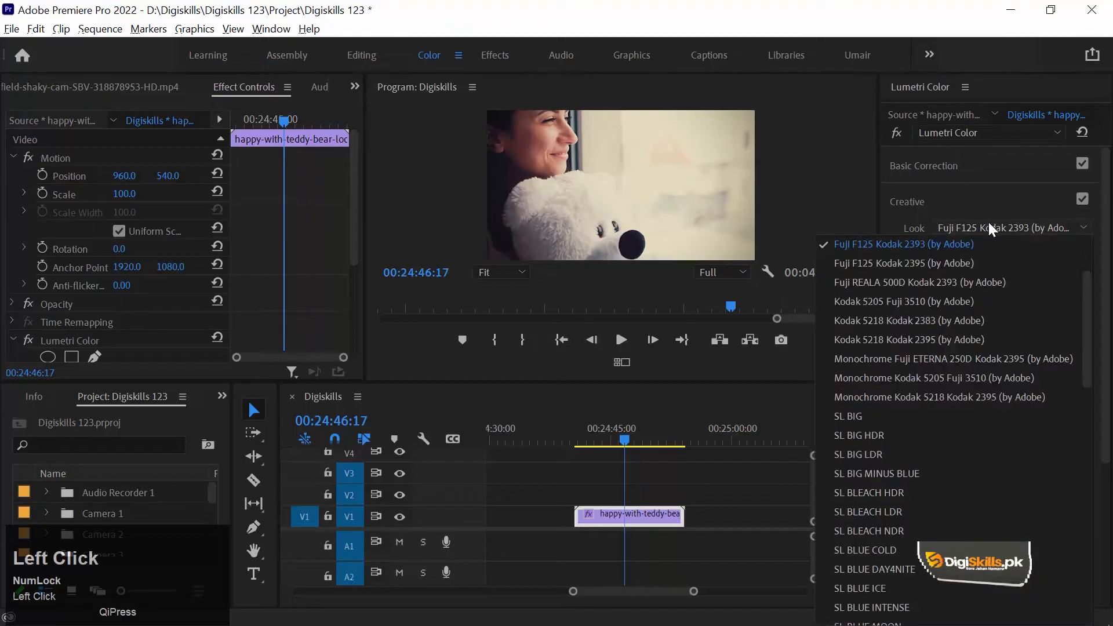
{"action": "left_click", "coordinate": [912, 414]}
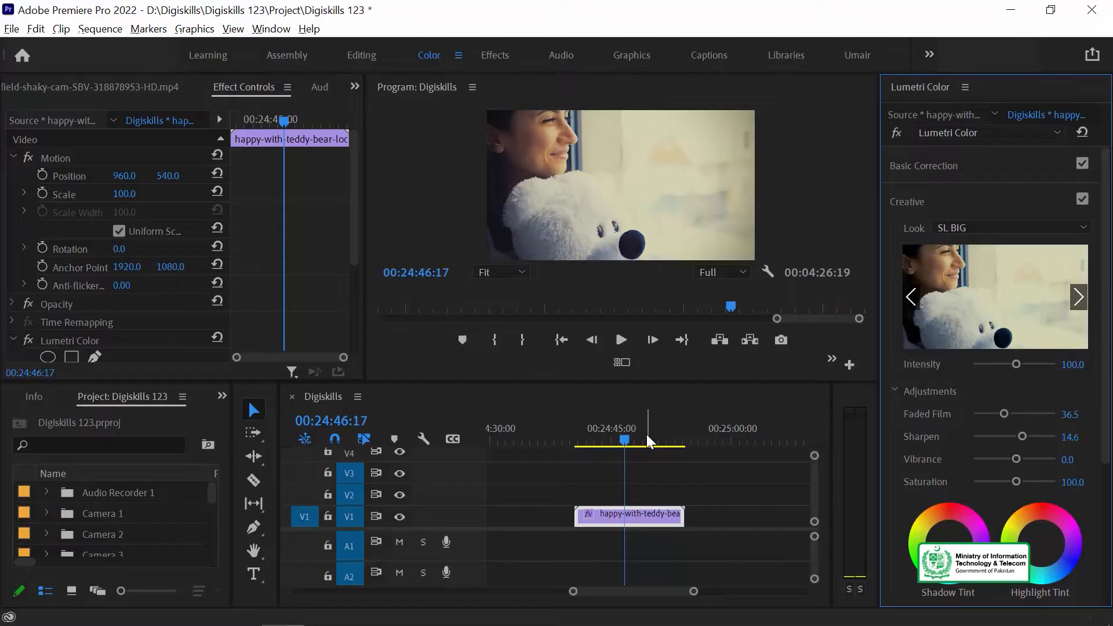
- Browse the list of creative looks and reset the clip's look to None
{"action": "left_click", "coordinate": [1015, 227]}
{"action": "scroll", "coordinate": [904, 255], "scroll_direction": "down", "scroll_amount": 10}
{"action": "scroll", "coordinate": [900, 237], "scroll_direction": "up", "scroll_amount": 10}
{"action": "scroll", "coordinate": [902, 217], "scroll_direction": "up", "scroll_amount": 1}
{"action": "left_click", "coordinate": [978, 222]}
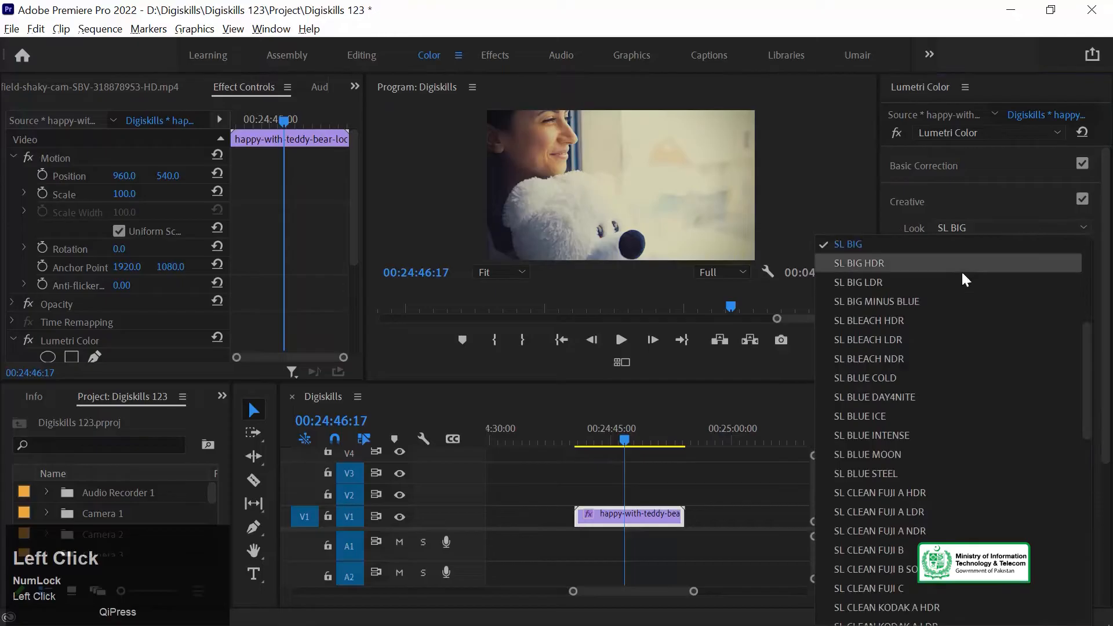
{"action": "left_click", "coordinate": [877, 245]}
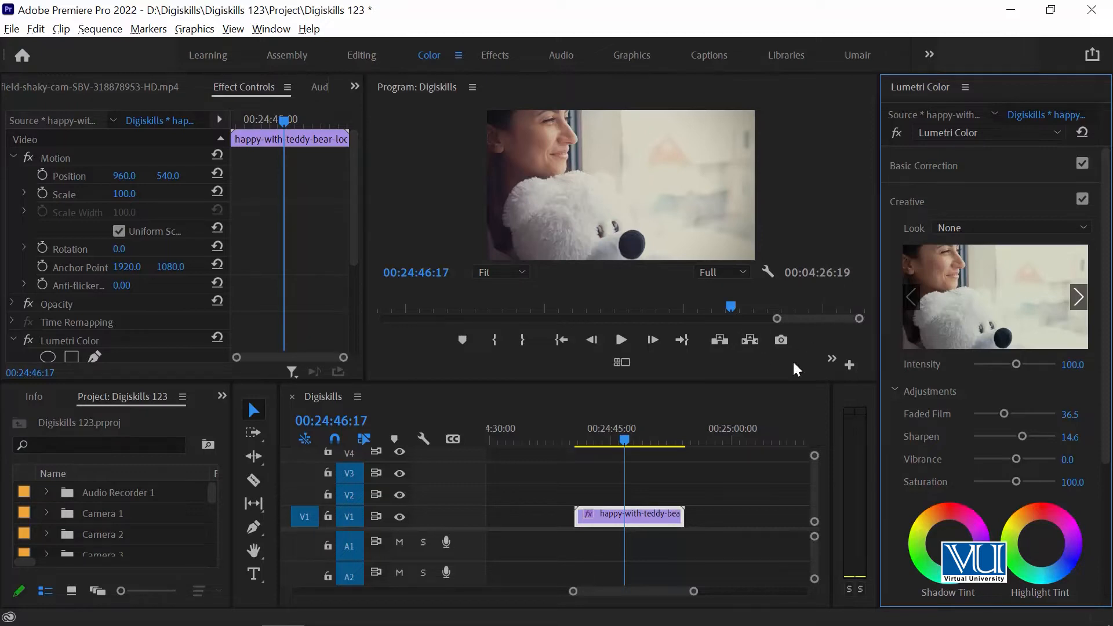
- Set up a frame export at 00:24:48:10 in Targa format with the name Reference Image
{"action": "left_click", "coordinate": [637, 442]}
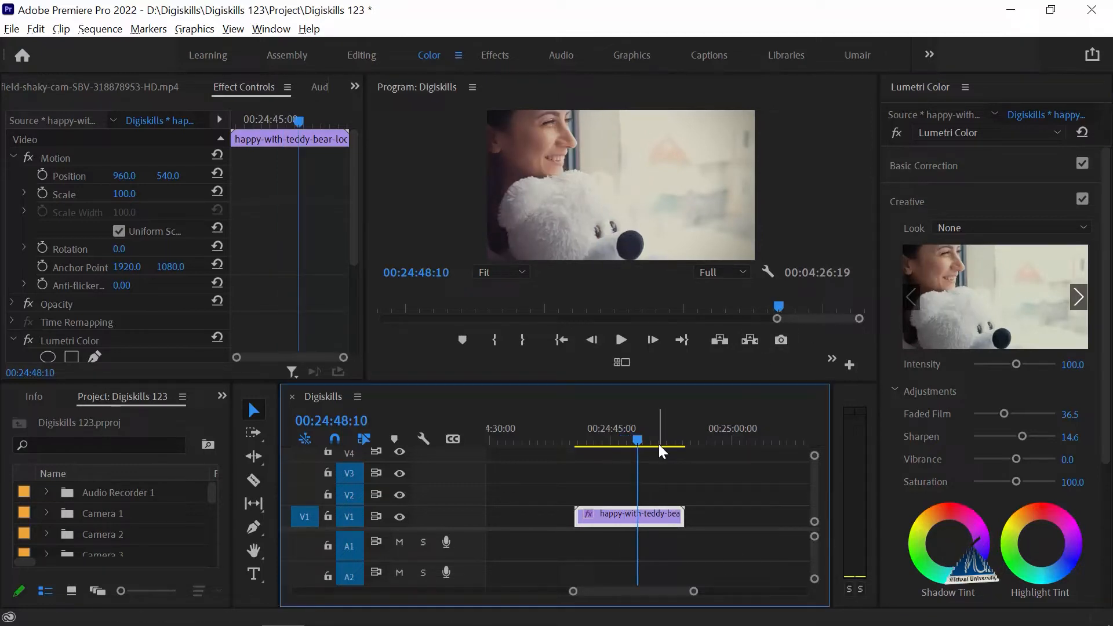
{"action": "left_click", "coordinate": [780, 341]}
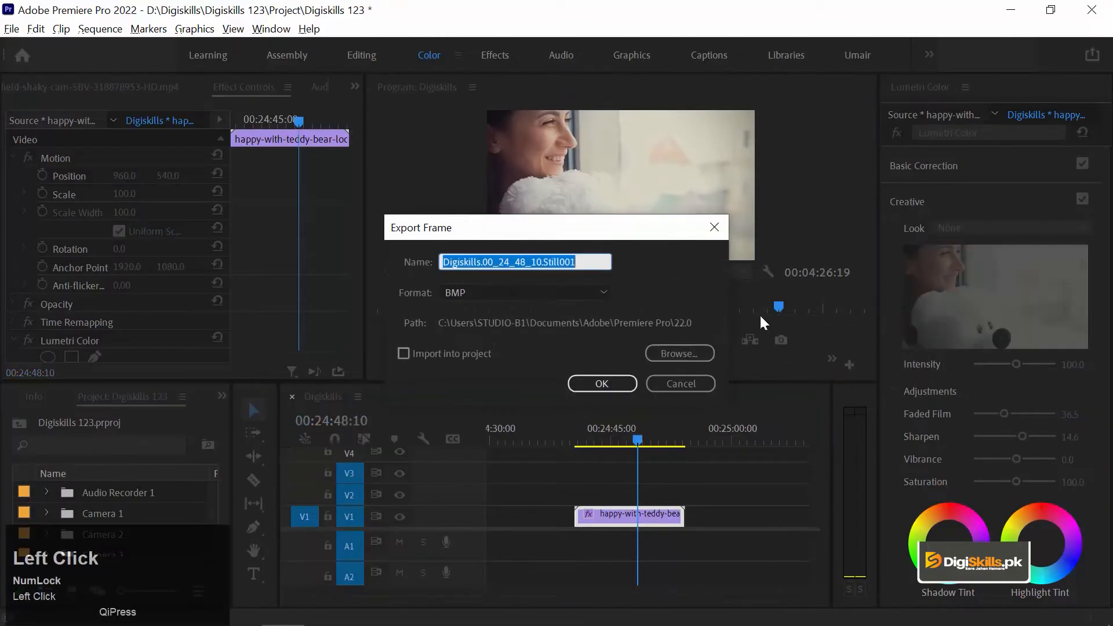
{"action": "left_click", "coordinate": [571, 292]}
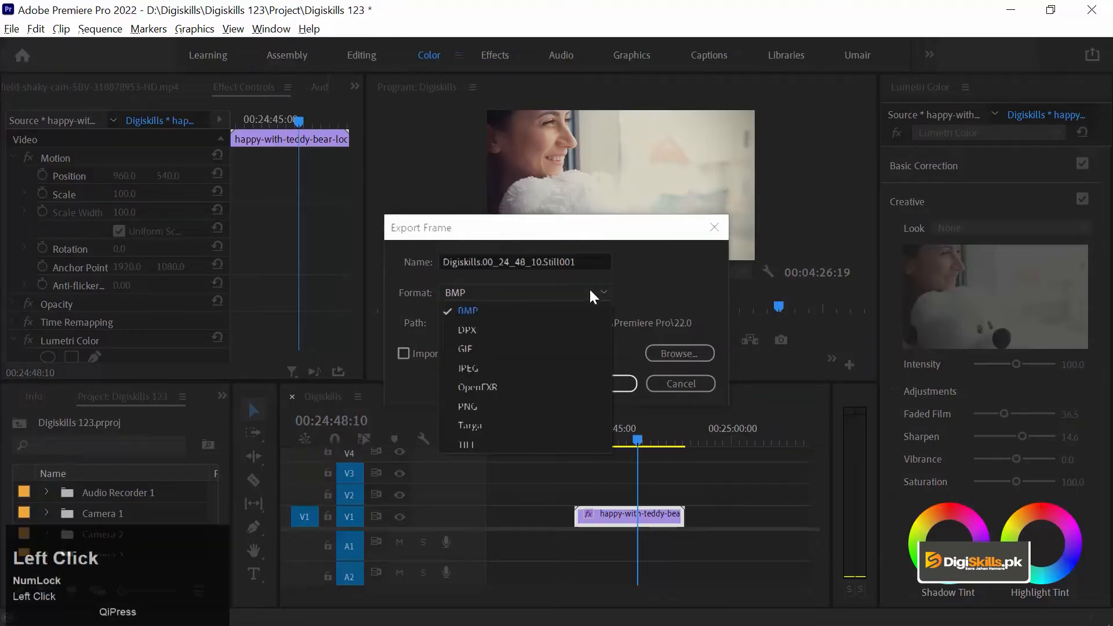
{"action": "left_click", "coordinate": [477, 426]}
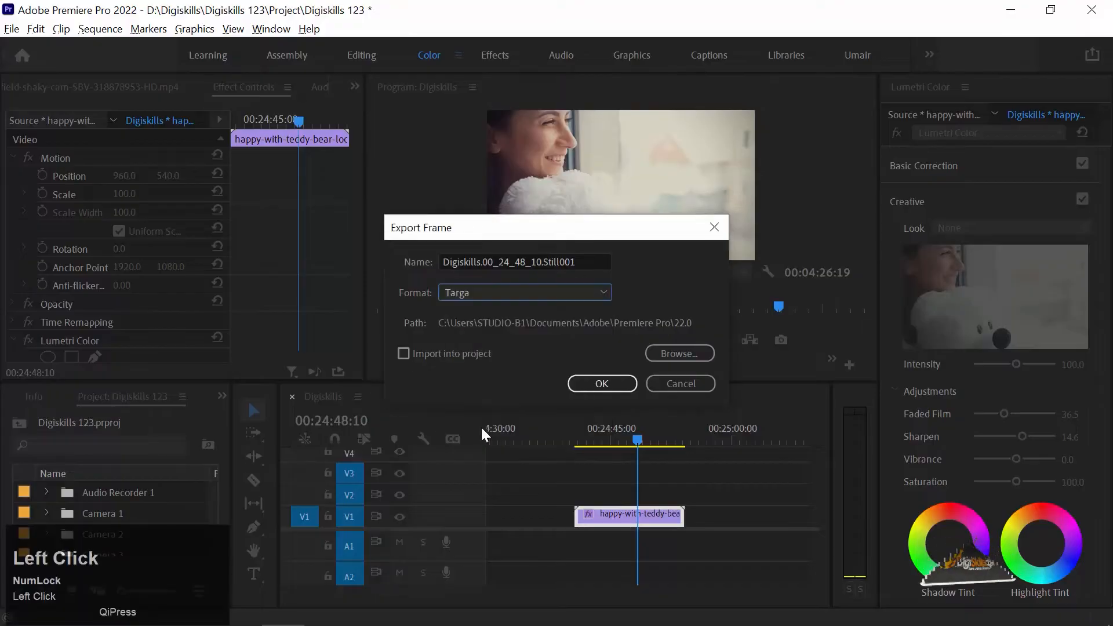
{"action": "left_click_drag", "start_coordinate": [603, 262], "coordinate": [360, 234]}
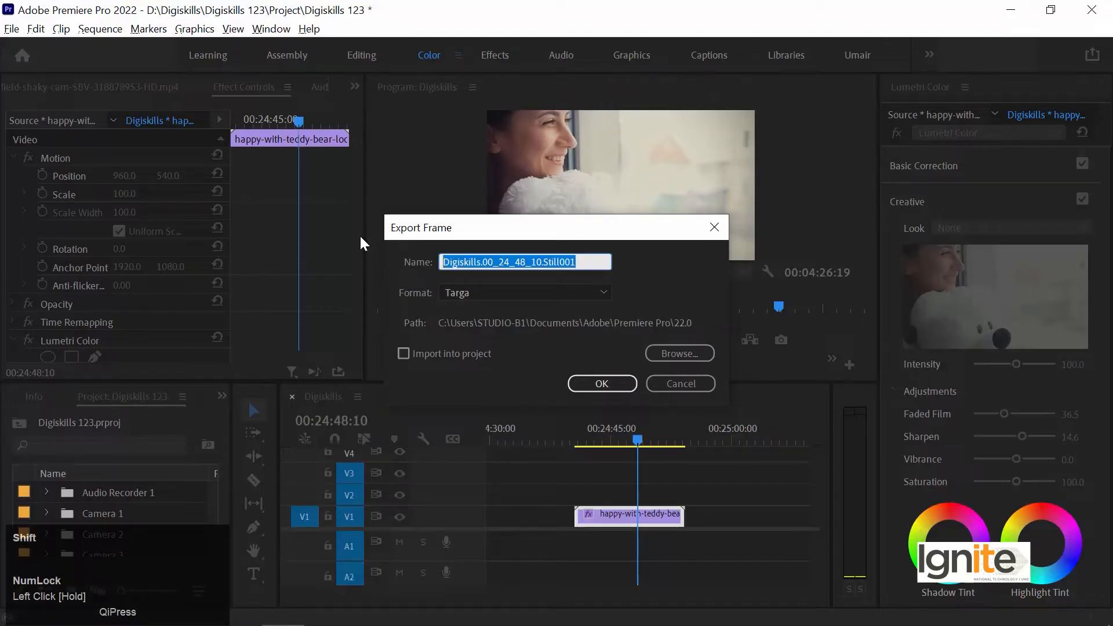
{"action": "type", "text": "Refere"}
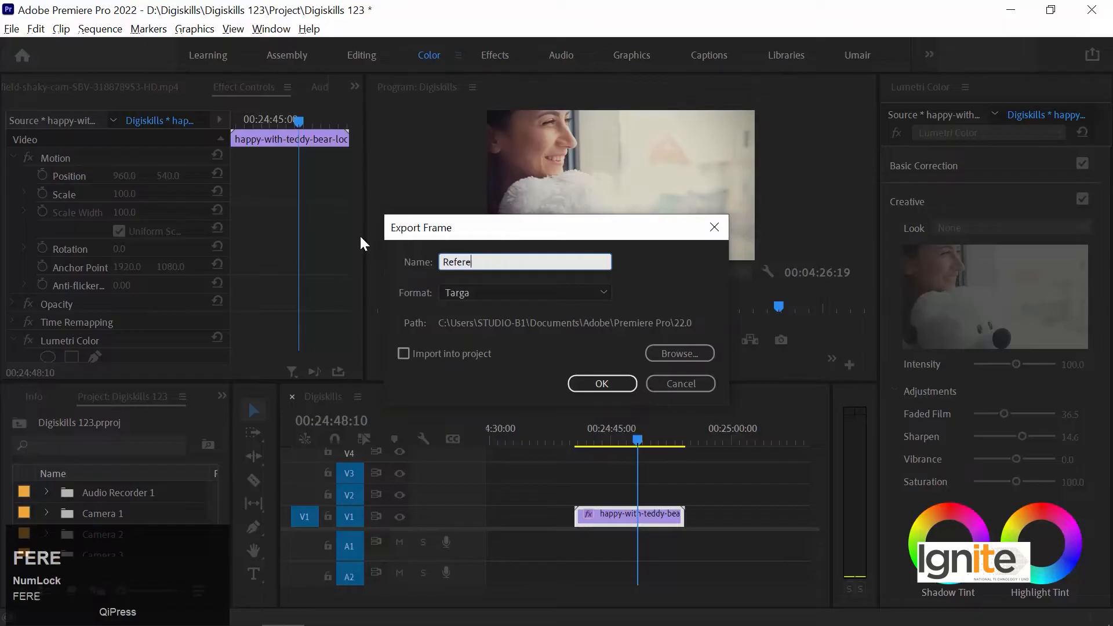
{"action": "type", "text": "nce Image"}
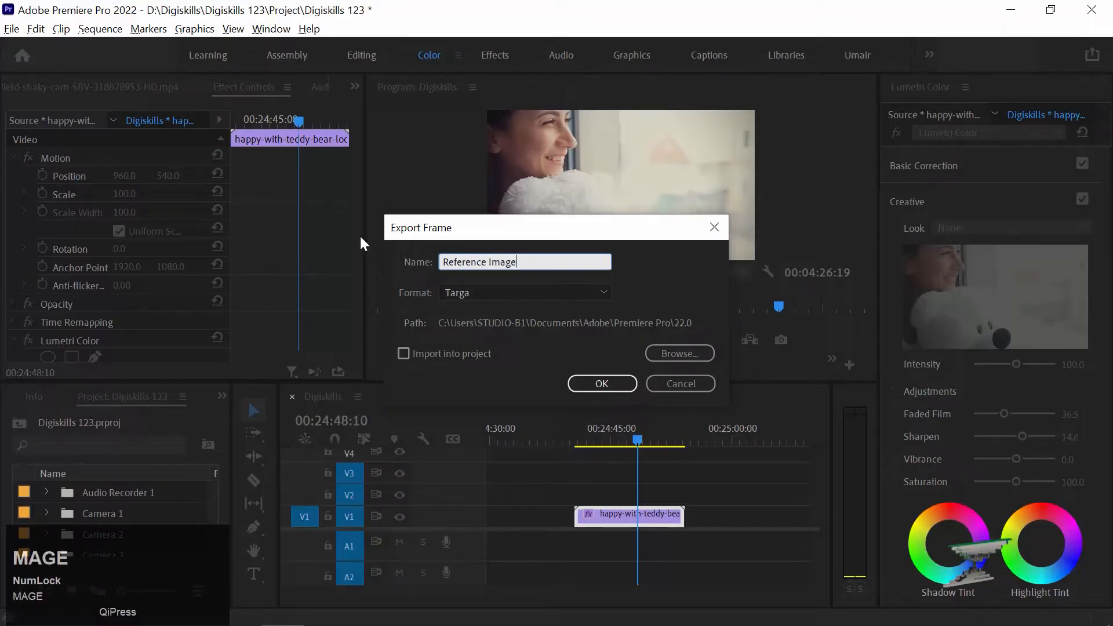
- Choose the Images folder inside D:\Digiskills\Digiskills 123 as the destination and export the frame
{"action": "left_click", "coordinate": [678, 353]}
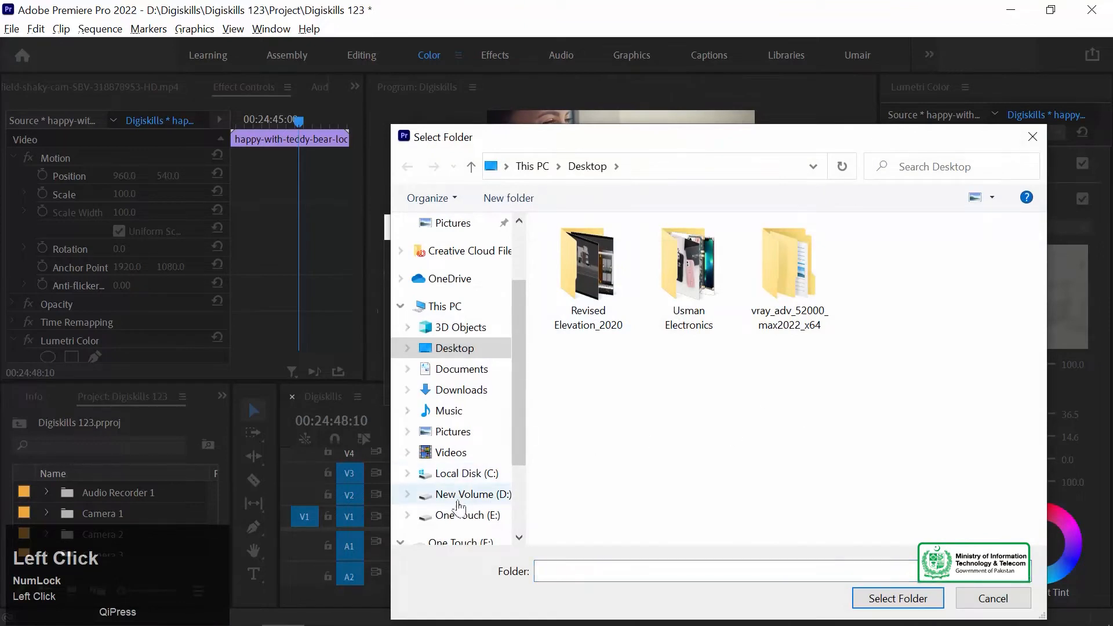
{"action": "left_click", "coordinate": [486, 502]}
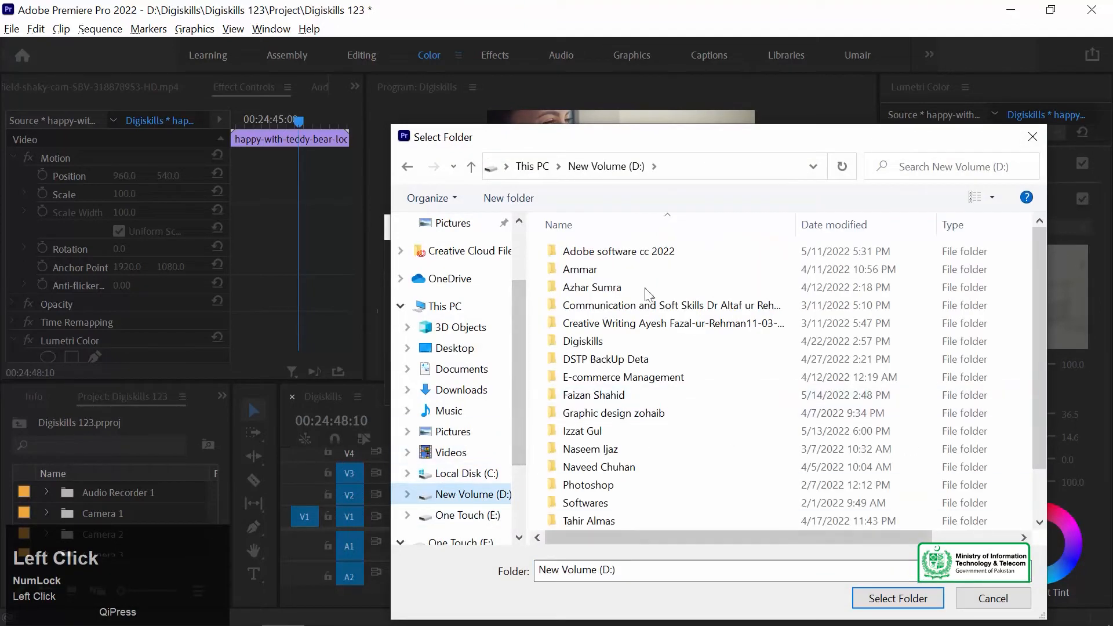
{"action": "left_click_drag", "start_coordinate": [624, 133], "coordinate": [569, 65]}
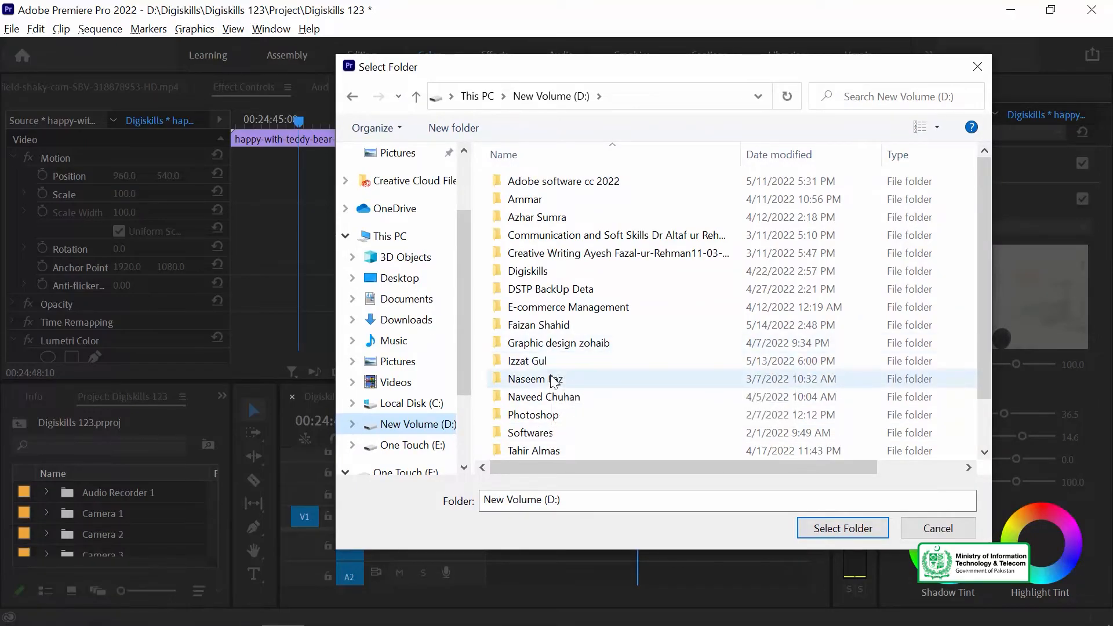
{"action": "double_click", "coordinate": [528, 271]}
{"action": "double_click", "coordinate": [525, 181]}
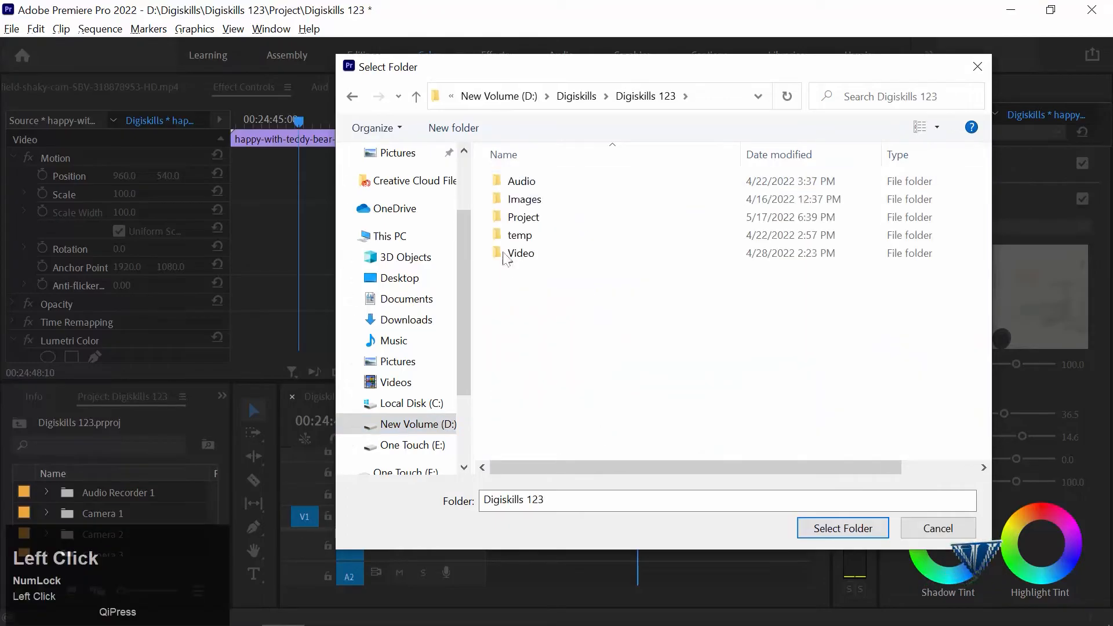
{"action": "double_click", "coordinate": [556, 203]}
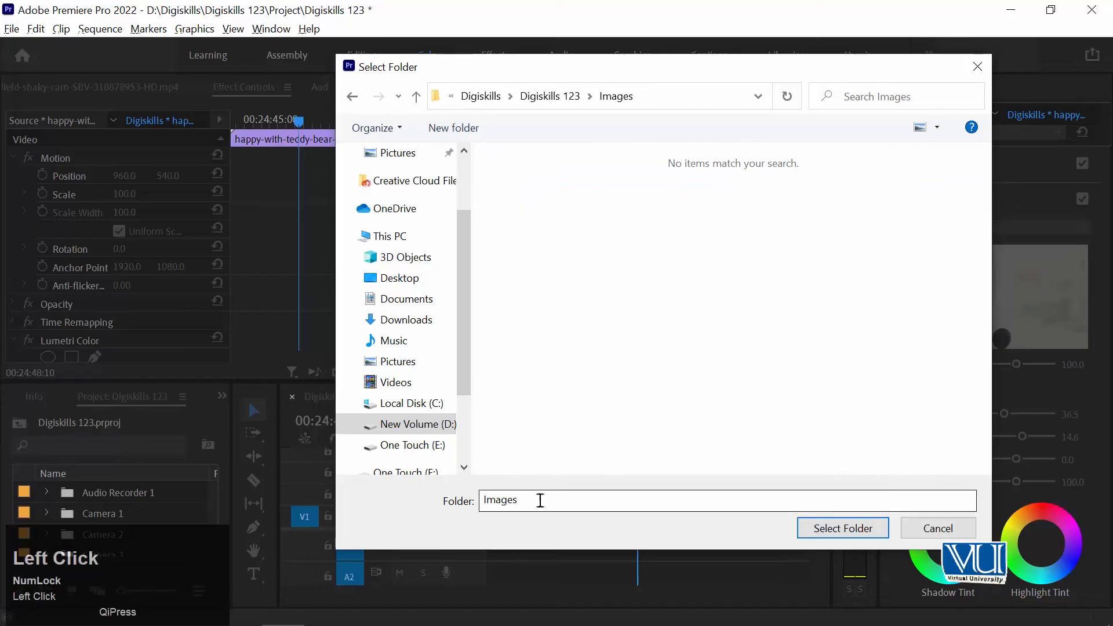
{"action": "left_click", "coordinate": [846, 523]}
{"action": "left_click", "coordinate": [601, 383]}
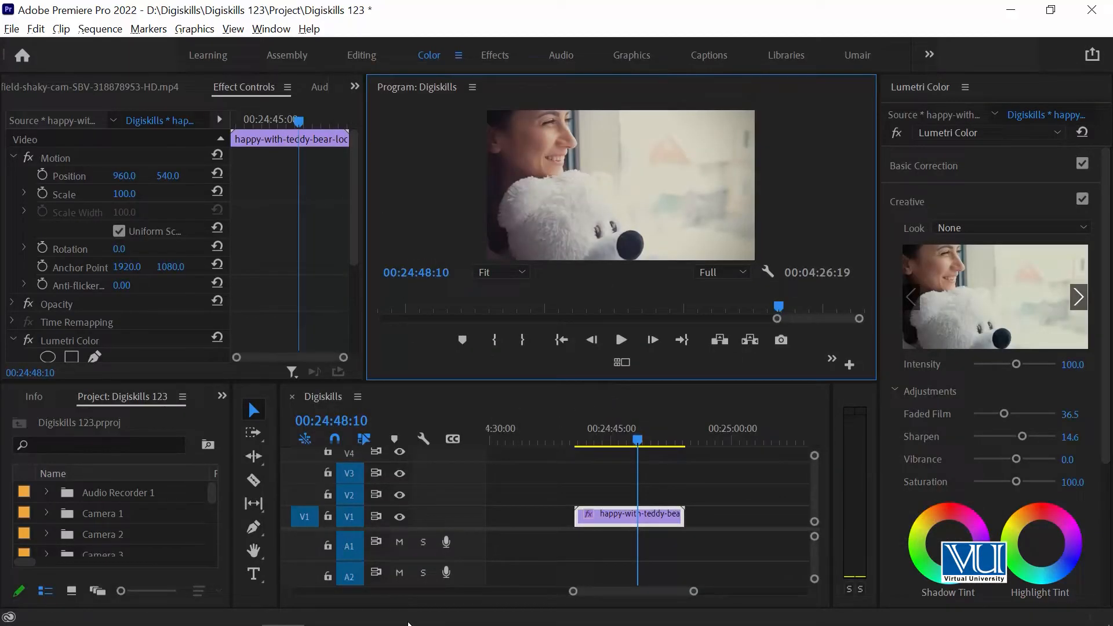
- Launch Photoshop and switch back to Premiere Pro
{"action": "key", "text": "super"}
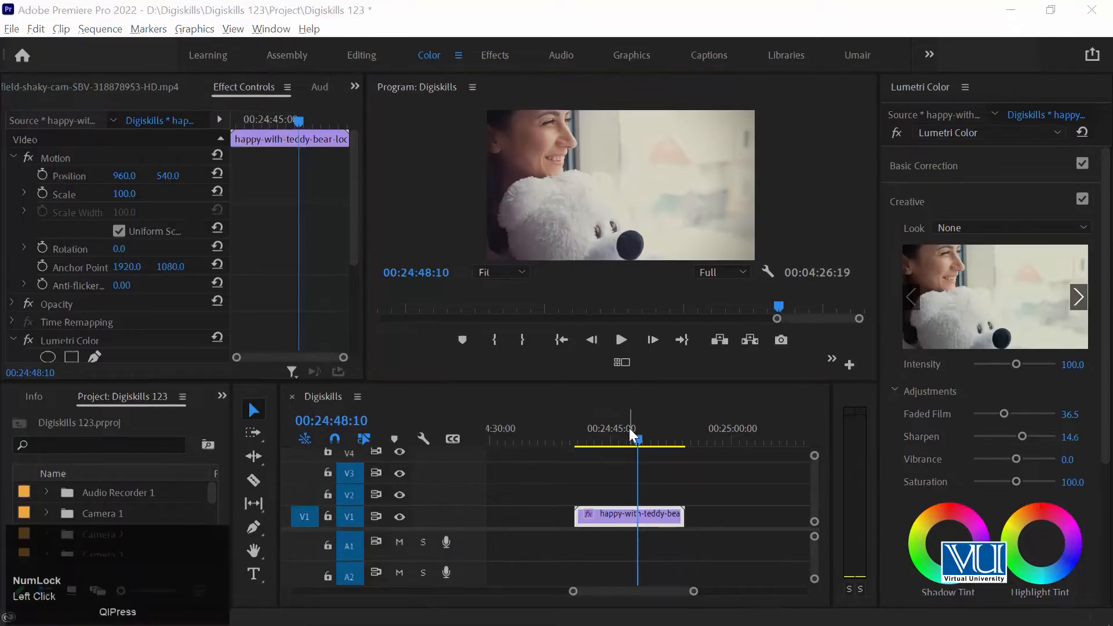
{"action": "type", "text": "photo"}
{"action": "key", "text": "Return"}
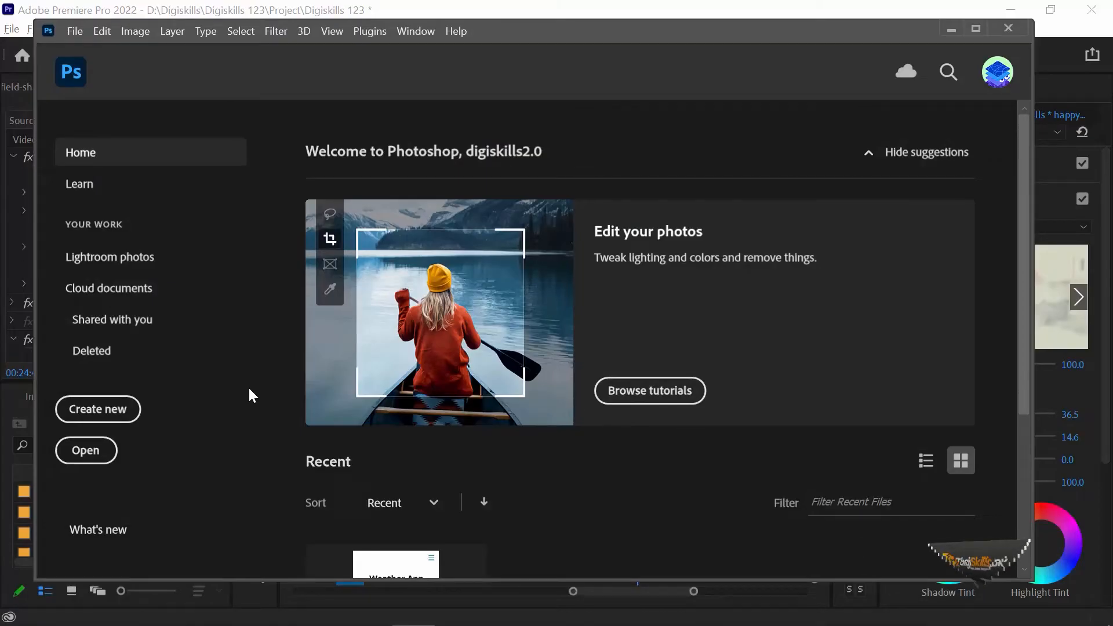
{"action": "key", "text": "alt+Tab"}
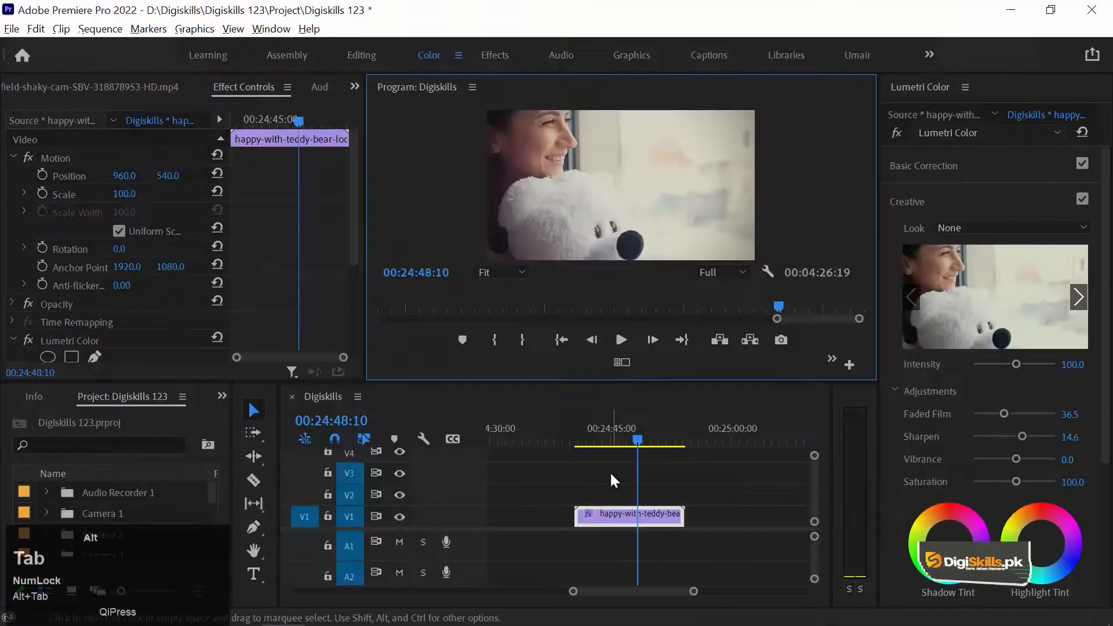
- Check the horizontal and vertical frame size in the sequence settings, then close them without changes
{"action": "left_click", "coordinate": [644, 429]}
{"action": "left_click", "coordinate": [99, 30]}
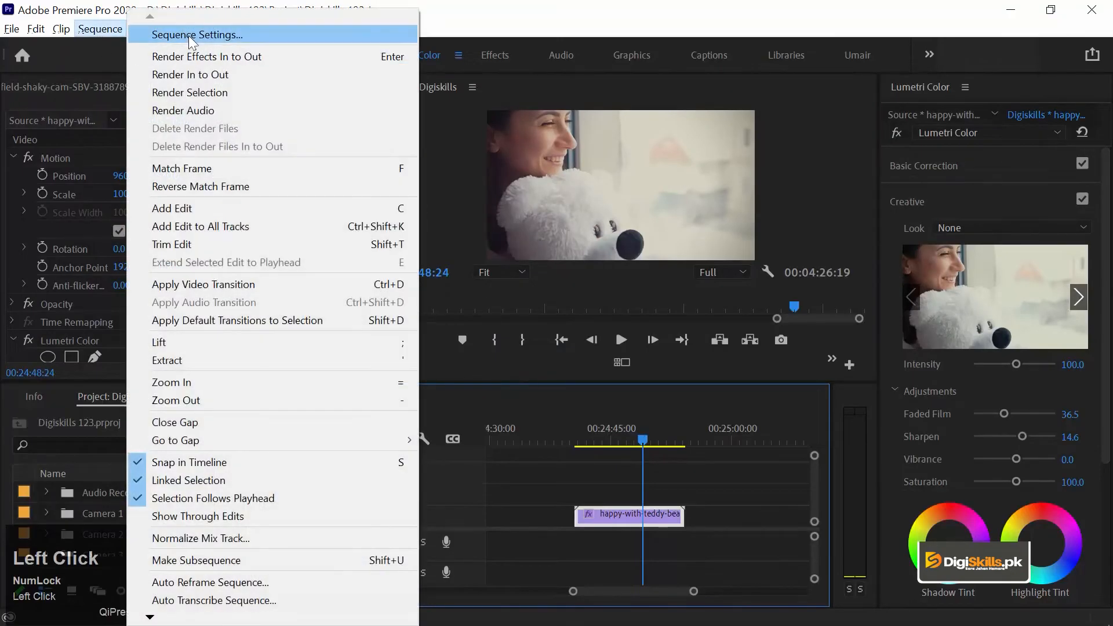
{"action": "left_click", "coordinate": [189, 36]}
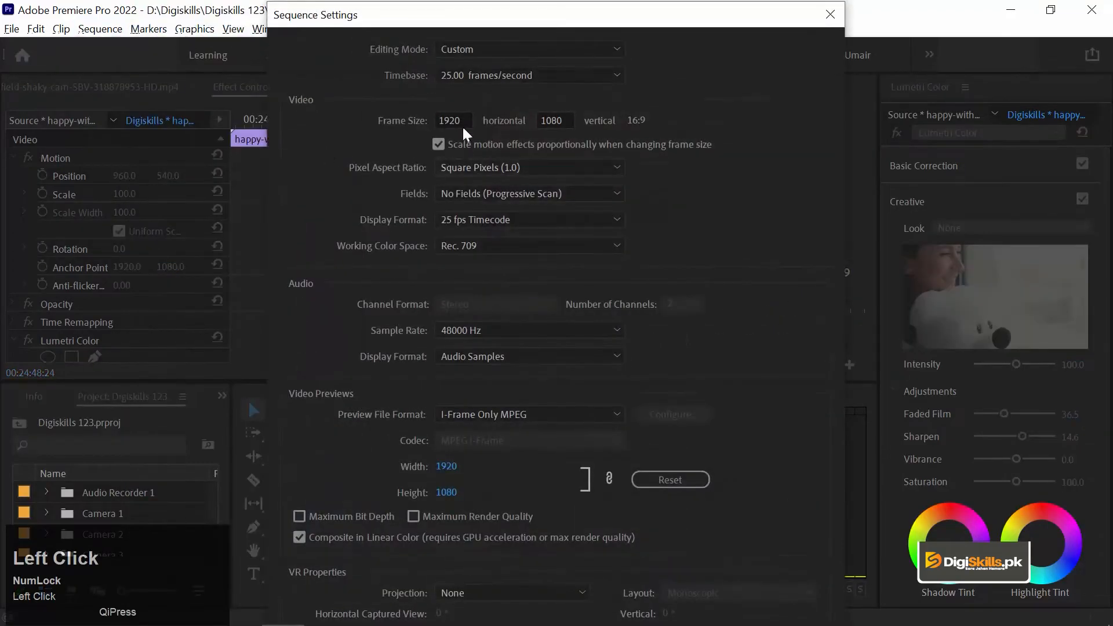
{"action": "left_click", "coordinate": [464, 120]}
{"action": "left_click", "coordinate": [562, 121]}
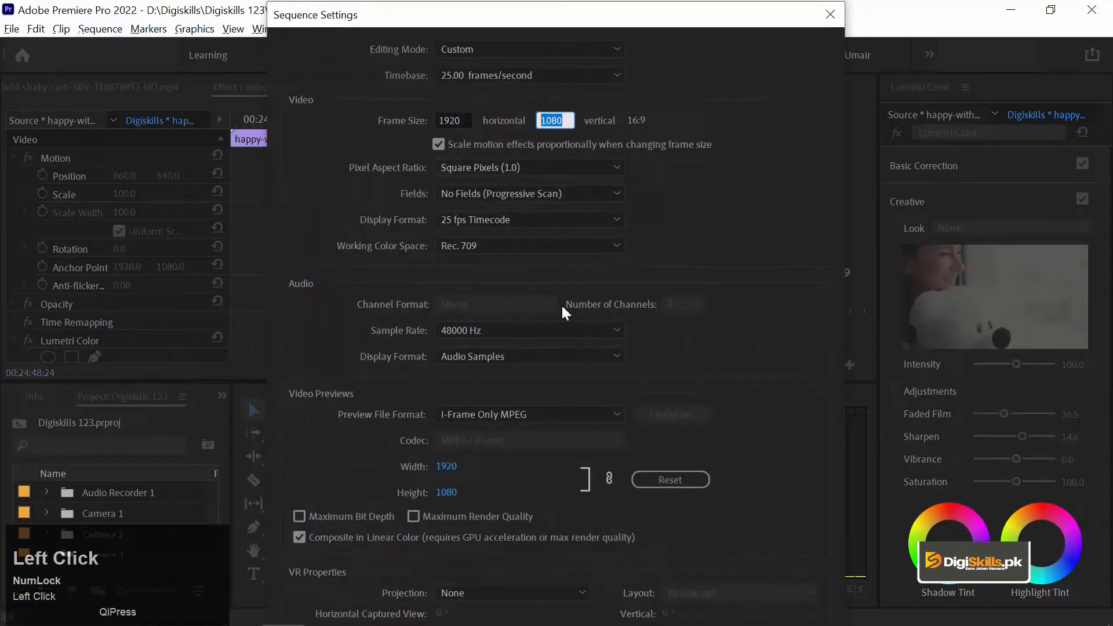
{"action": "left_click", "coordinate": [457, 120]}
{"action": "left_click", "coordinate": [829, 15]}
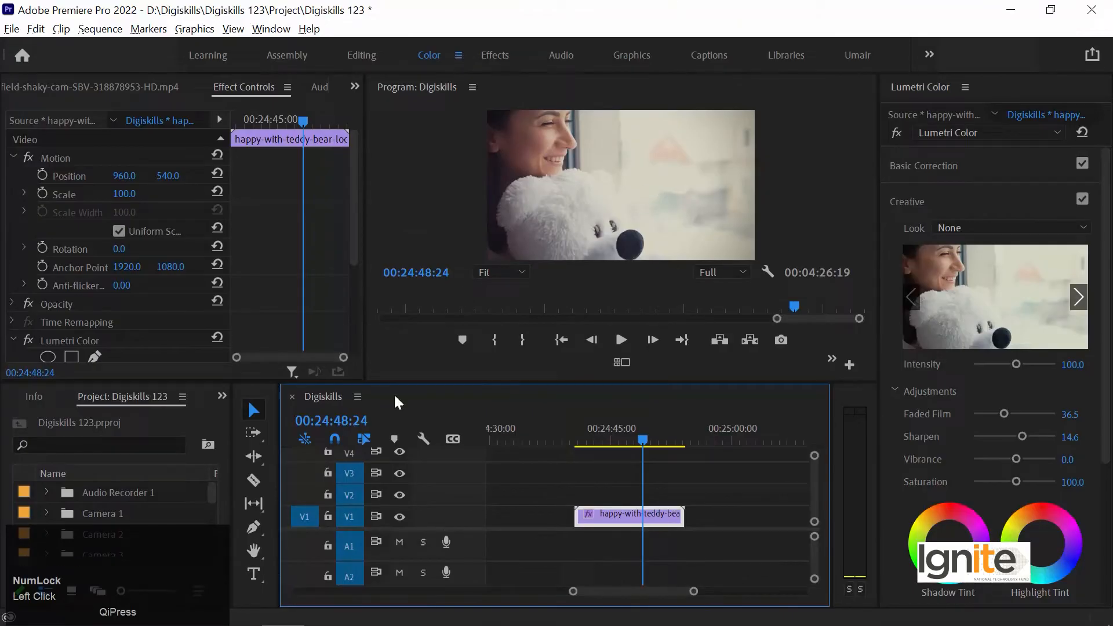
- Switch to Photoshop and create a new document from the HDTV 1080p film and video preset, 1920 x 1080 pixels at 72 ppi
{"action": "key", "text": "alt+Tab"}
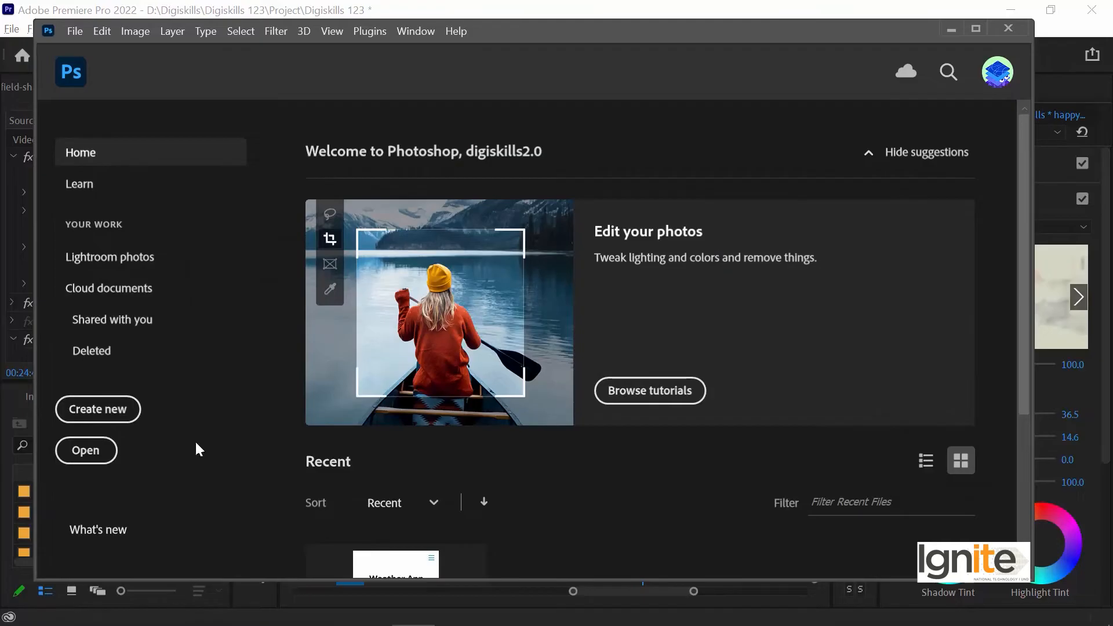
{"action": "left_click", "coordinate": [98, 409]}
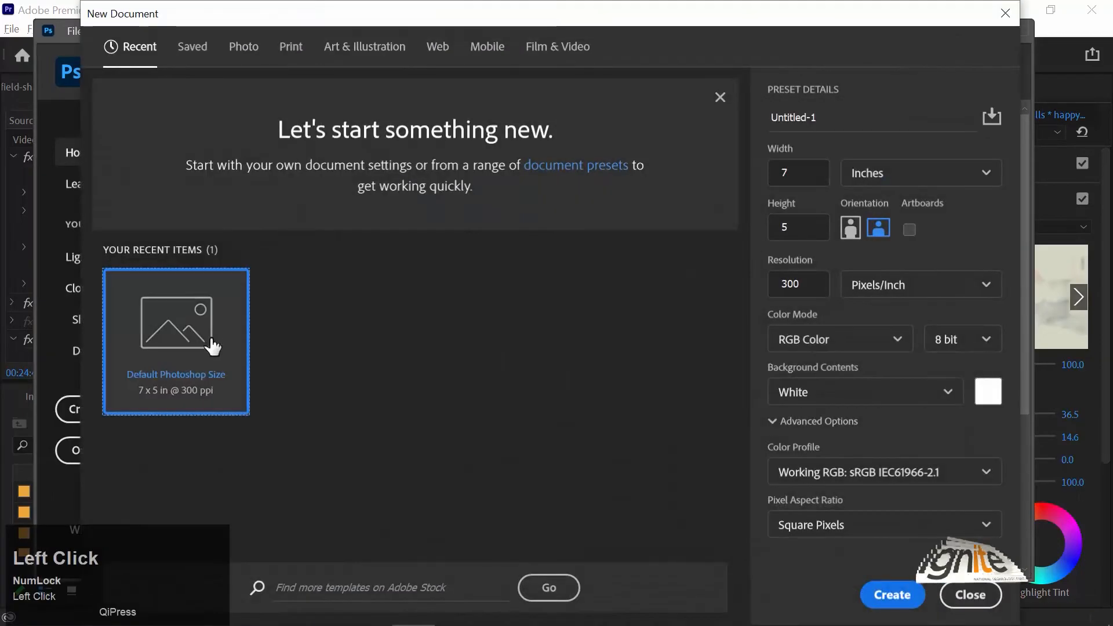
{"action": "left_click", "coordinate": [563, 51]}
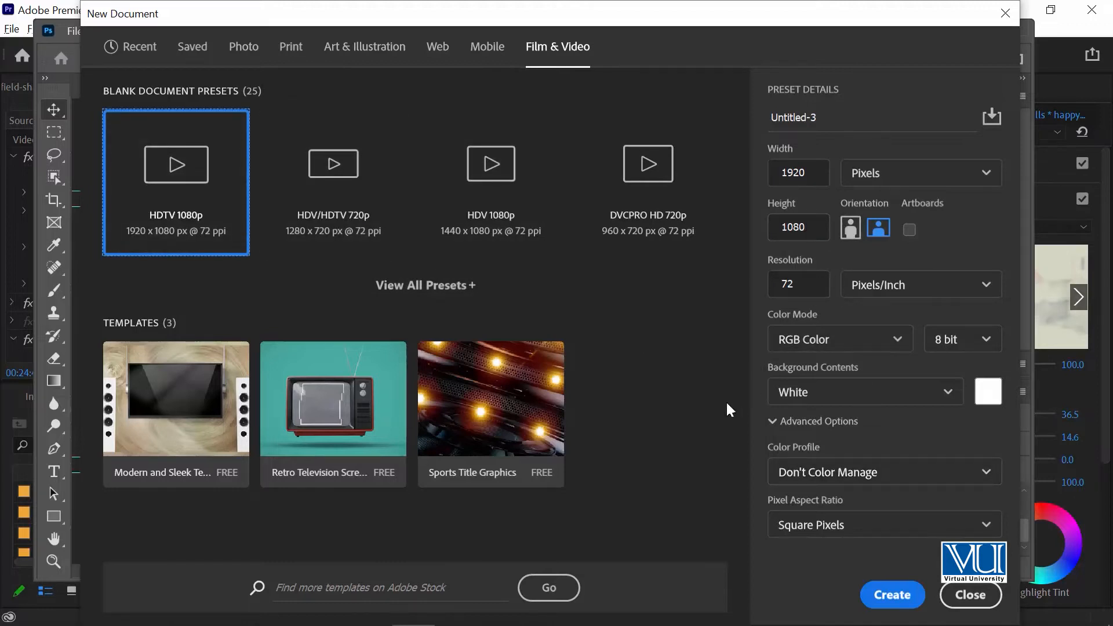
{"action": "left_click", "coordinate": [811, 173]}
{"action": "left_click", "coordinate": [810, 227]}
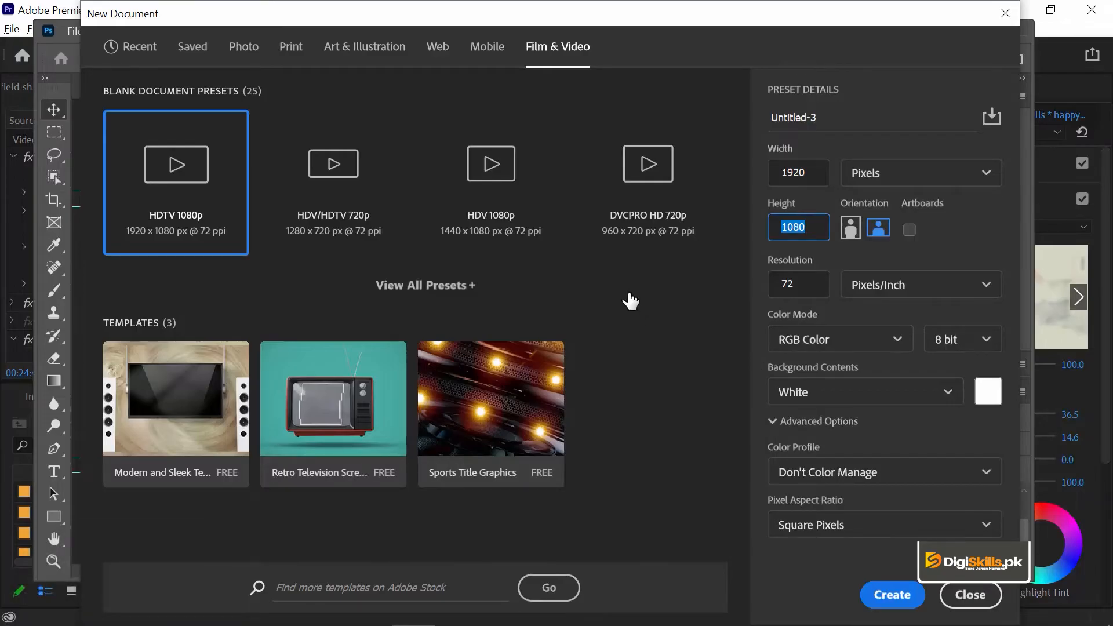
{"action": "left_click", "coordinate": [895, 594]}
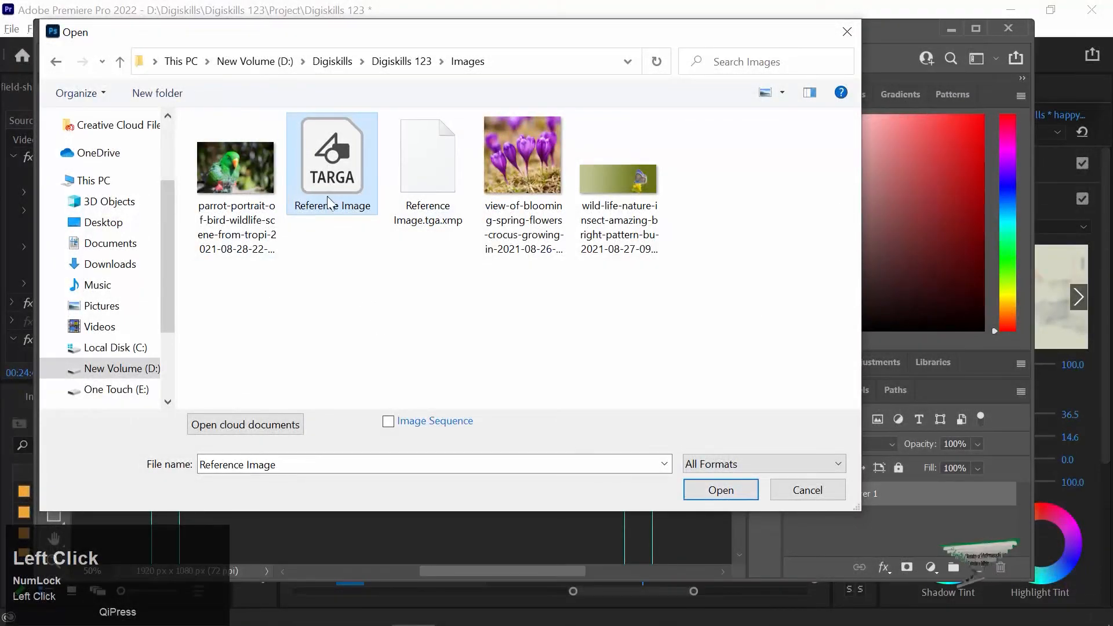
- Open the Targa file Reference Image from the Images folder and compare it with the clip in Premiere Pro
{"action": "left_click", "coordinate": [741, 485]}
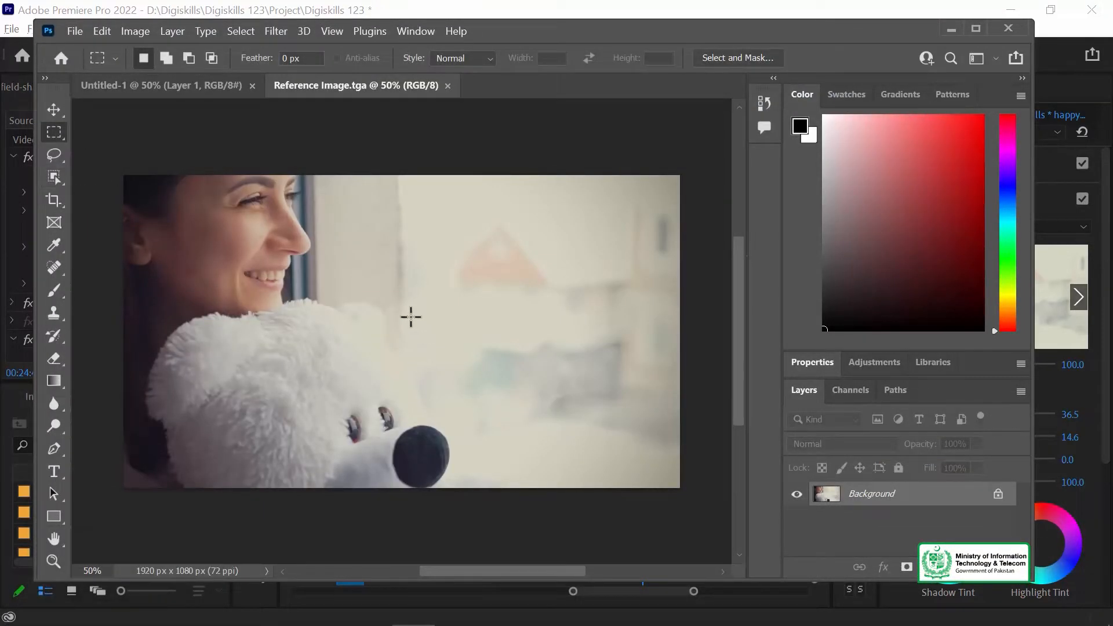
{"action": "key", "text": "alt+Tab"}
{"action": "key", "text": "alt+Tab"}
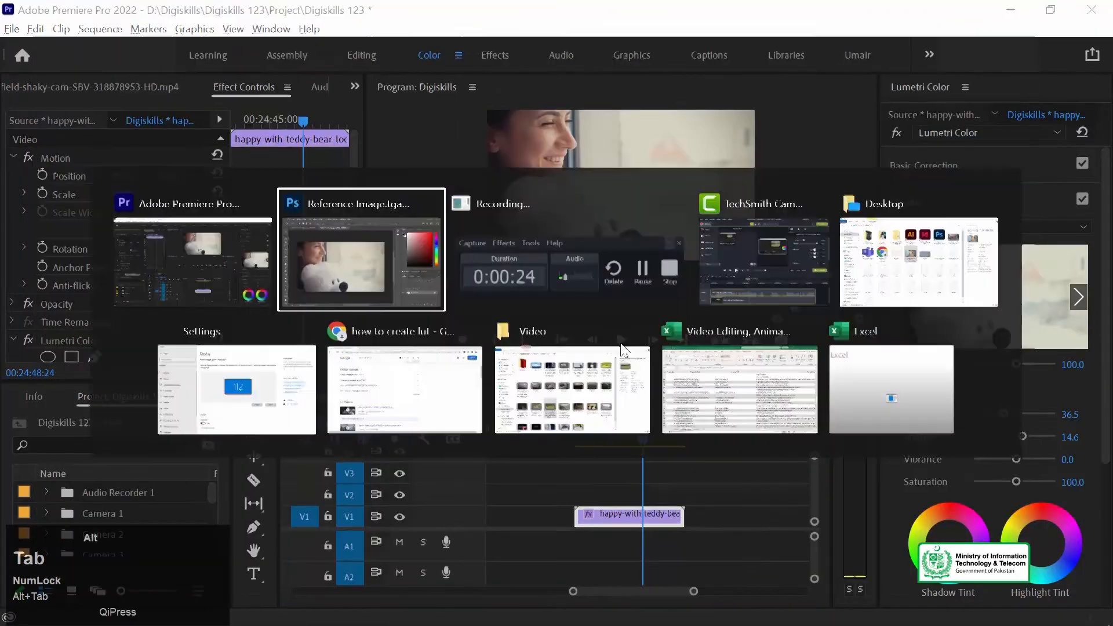
- Copy the reference image into the Untitled-1 document as a layer filling the canvas, and close Reference Image.tga
{"action": "left_click_drag", "start_coordinate": [827, 496], "coordinate": [467, 304]}
{"action": "key", "text": "v"}
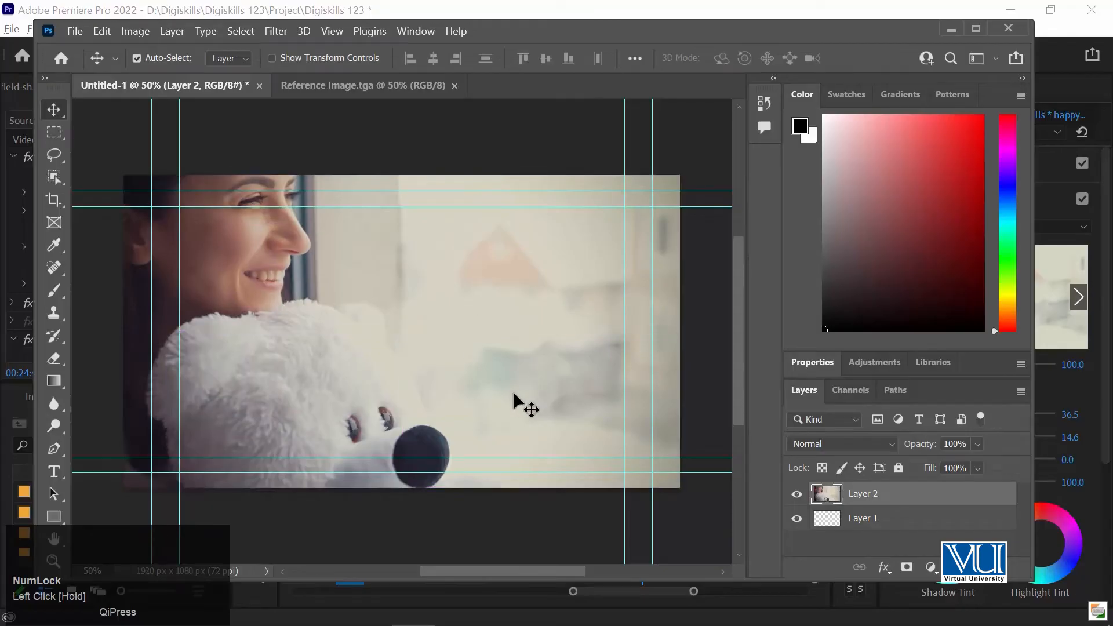
{"action": "key", "text": "Return"}
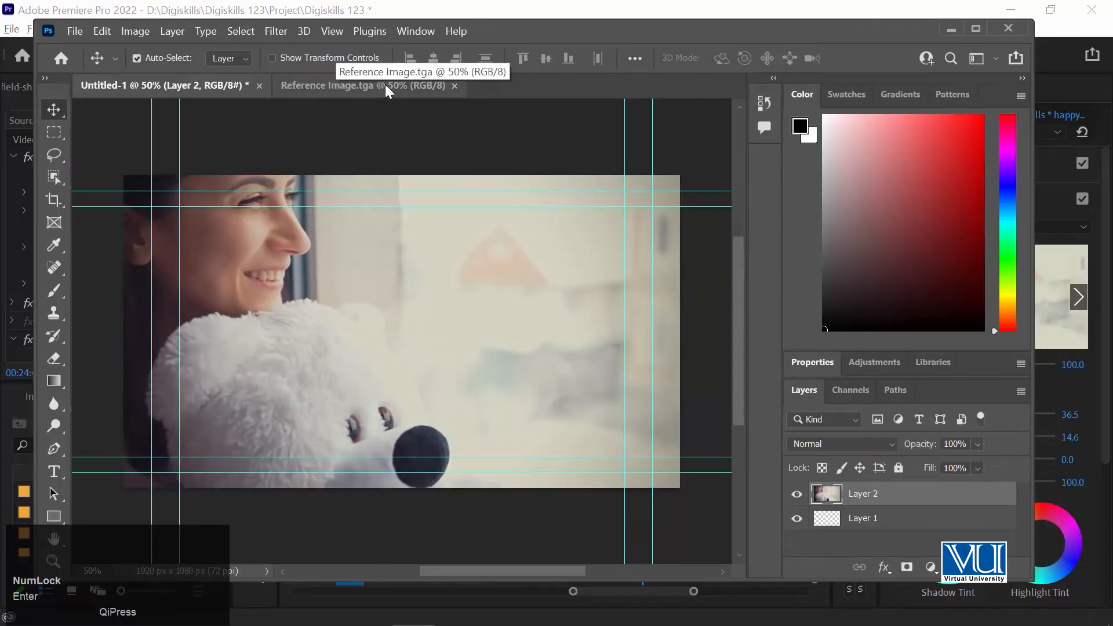
{"action": "left_click", "coordinate": [361, 85]}
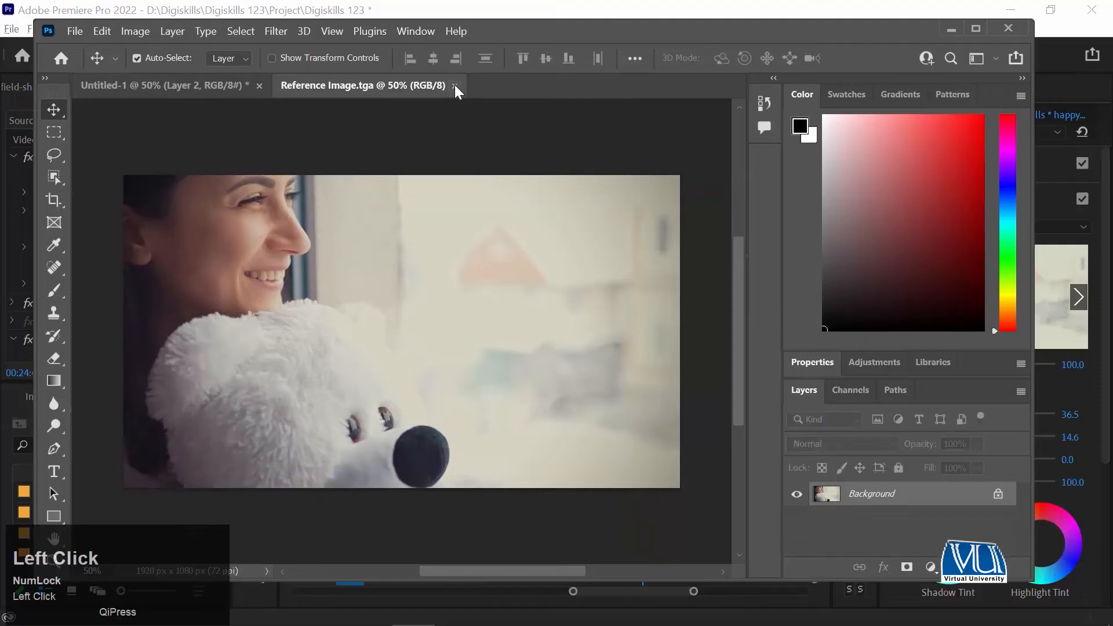
{"action": "left_click", "coordinate": [454, 85]}
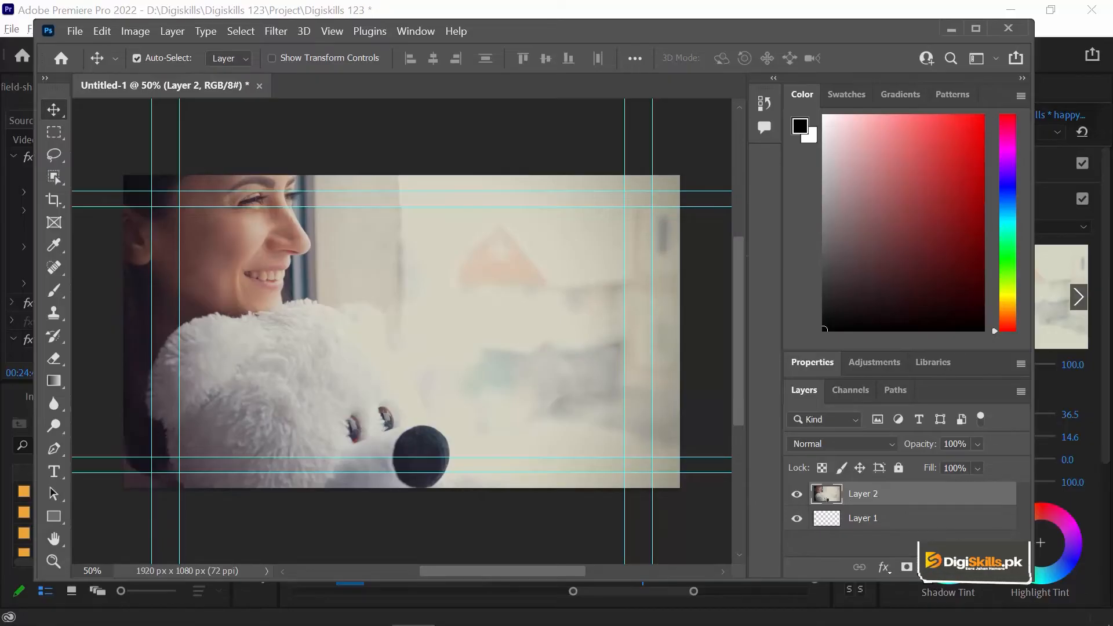
- Add a Levels adjustment layer above the image, setting the shadow input to 20 and the midtones to about 0.73
{"action": "left_click", "coordinate": [929, 566]}
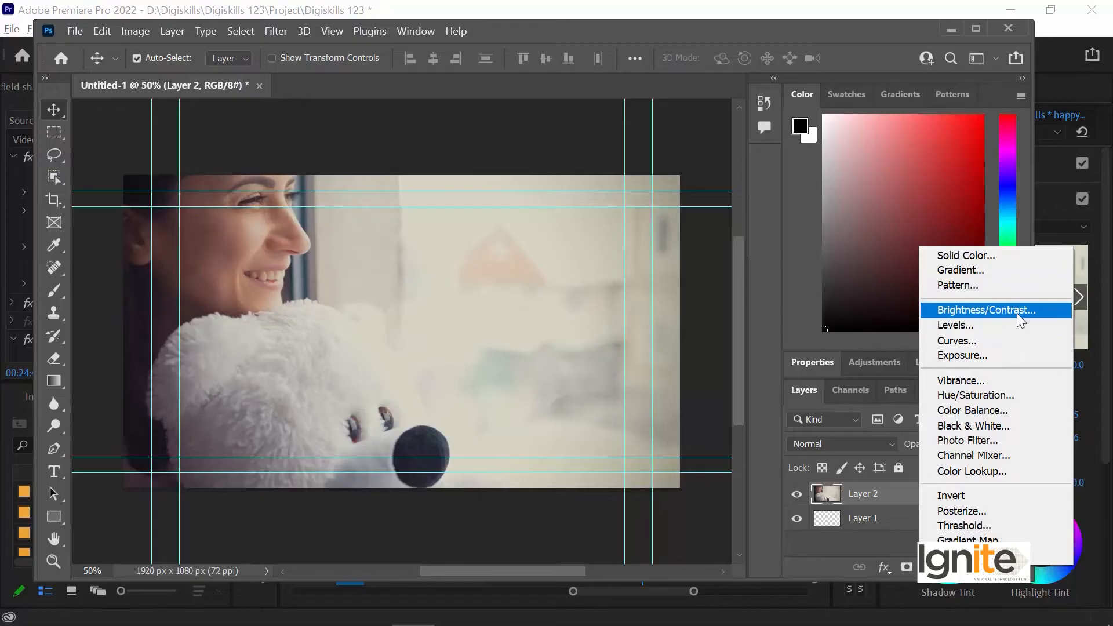
{"action": "left_click", "coordinate": [980, 324]}
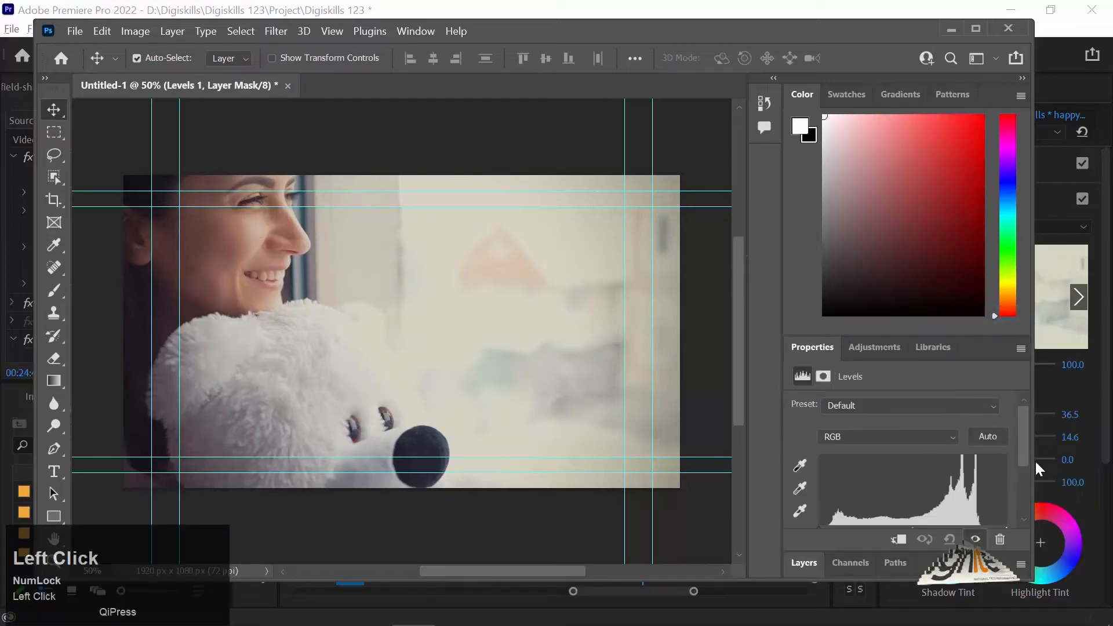
{"action": "left_click_drag", "start_coordinate": [1024, 452], "coordinate": [1021, 474]}
{"action": "mouse_move", "coordinate": [817, 481]}
{"action": "left_mouse_down"}
{"action": "mouse_move", "coordinate": [833, 481]}
{"action": "mouse_move", "coordinate": [817, 480]}
{"action": "left_mouse_up"}
{"action": "mouse_move", "coordinate": [904, 480]}
{"action": "left_mouse_down"}
{"action": "mouse_move", "coordinate": [892, 481]}
{"action": "mouse_move", "coordinate": [922, 481]}
{"action": "left_mouse_up"}
{"action": "mouse_move", "coordinate": [1003, 481]}
{"action": "left_mouse_down"}
{"action": "mouse_move", "coordinate": [967, 480]}
{"action": "mouse_move", "coordinate": [1023, 481]}
{"action": "left_mouse_up"}
{"action": "mouse_move", "coordinate": [927, 481]}
{"action": "left_mouse_down"}
{"action": "mouse_move", "coordinate": [940, 481]}
{"action": "mouse_move", "coordinate": [923, 479]}
{"action": "left_mouse_up"}
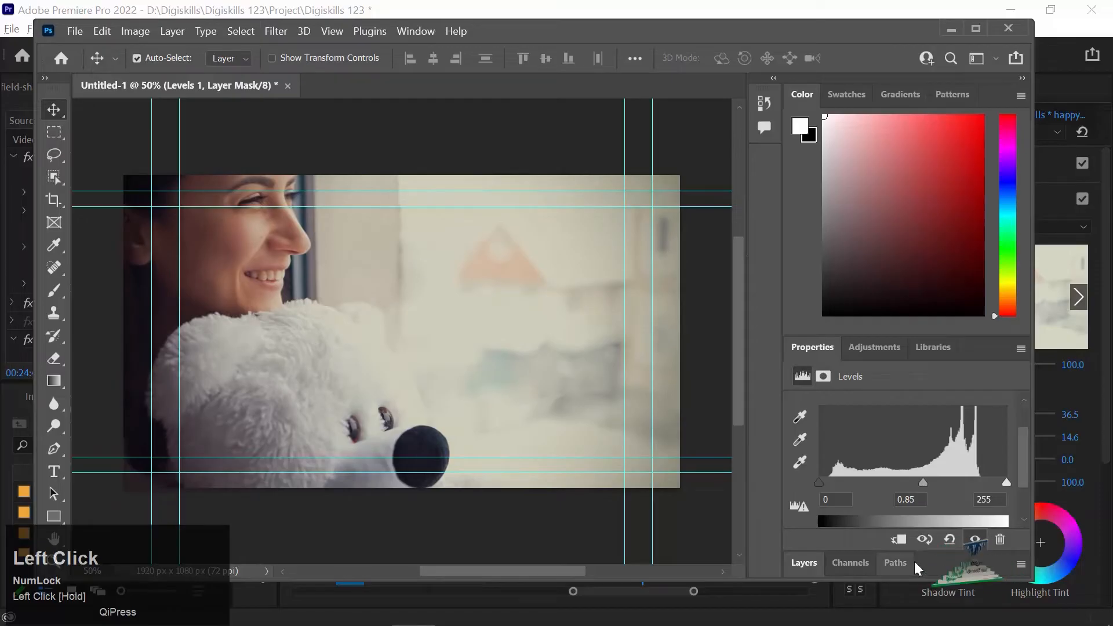
{"action": "left_click_drag", "start_coordinate": [817, 481], "coordinate": [833, 481]}
{"action": "left_click_drag", "start_coordinate": [938, 481], "coordinate": [935, 482]}
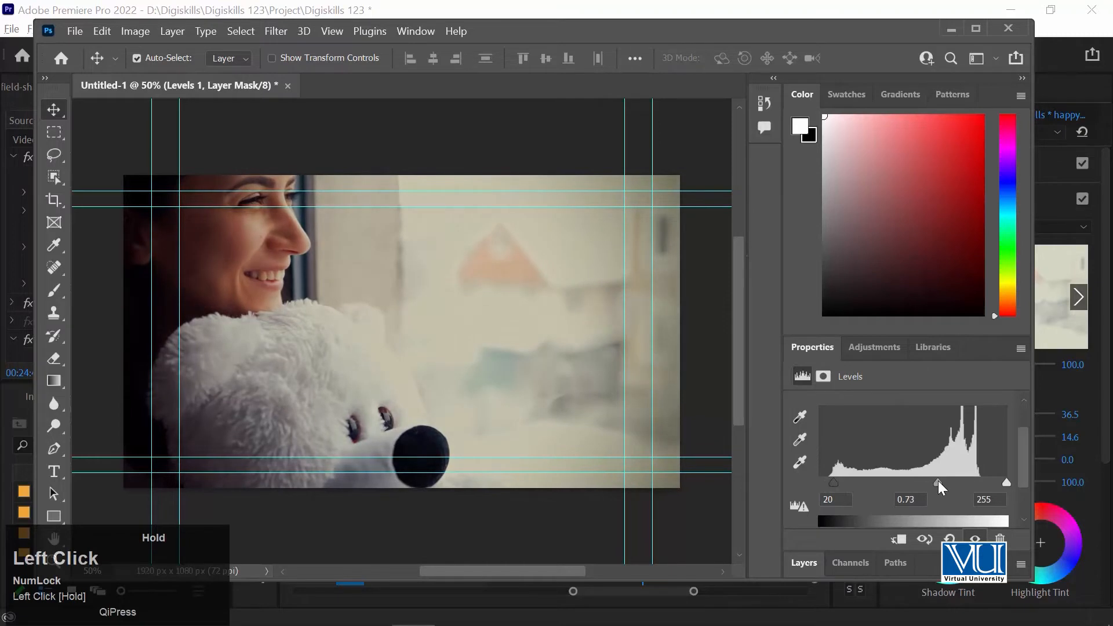
{"action": "left_click_drag", "start_coordinate": [931, 481], "coordinate": [937, 481]}
{"action": "left_click", "coordinate": [807, 561]}
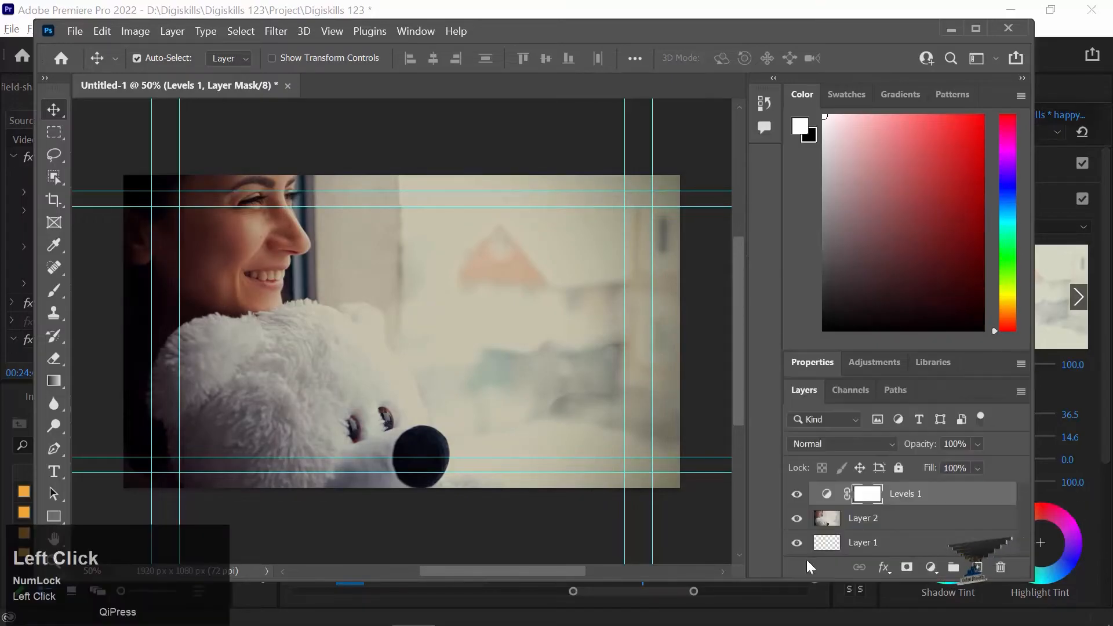
- Add a Hue/Saturation adjustment layer and shift the master hue far in the negative direction to turn skin tones blue
{"action": "left_click", "coordinate": [931, 567]}
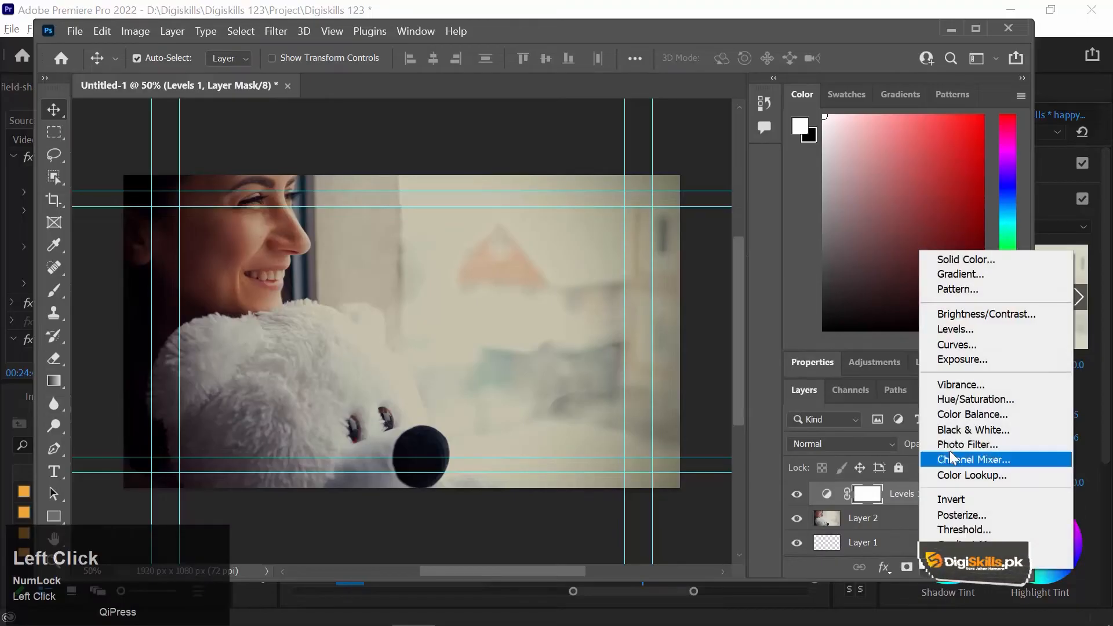
{"action": "left_click", "coordinate": [1024, 398]}
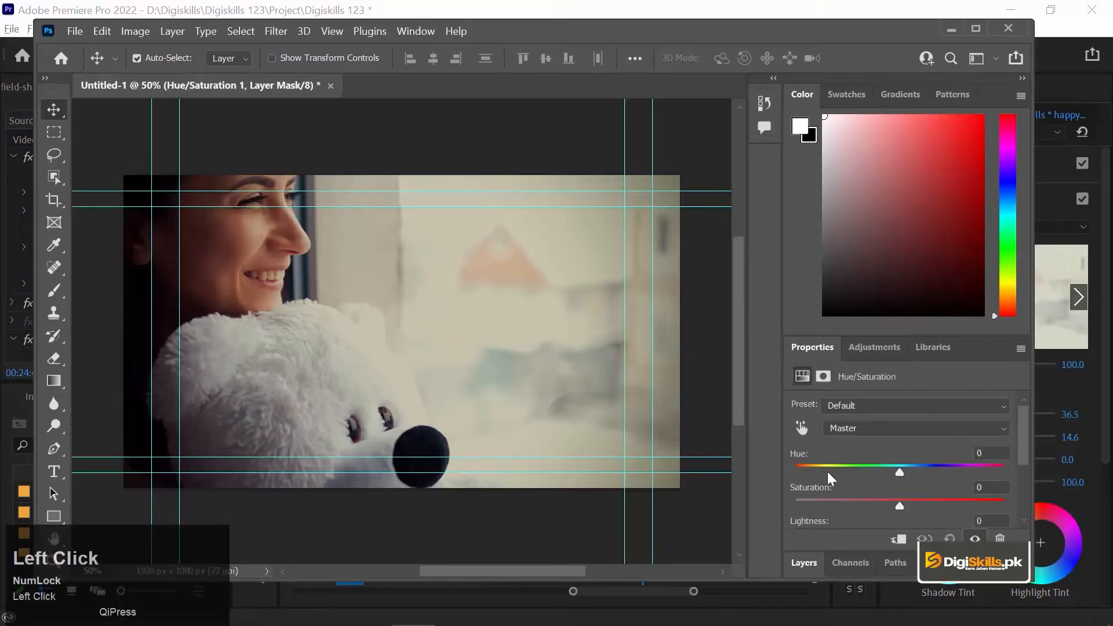
{"action": "left_click_drag", "start_coordinate": [897, 471], "coordinate": [808, 467]}
{"action": "left_click", "coordinate": [803, 571]}
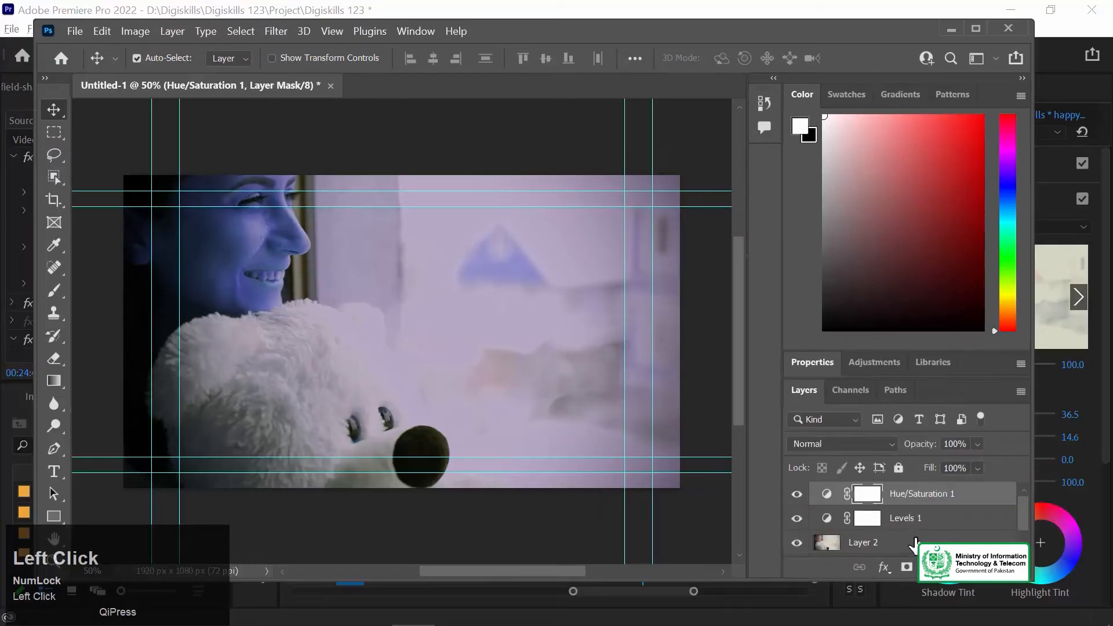
- Add a Curves adjustment layer above Hue/Saturation and pull the lower midtones of the curve down to darken the image
{"action": "scroll", "coordinate": [886, 507], "scroll_direction": "down", "scroll_amount": 1}
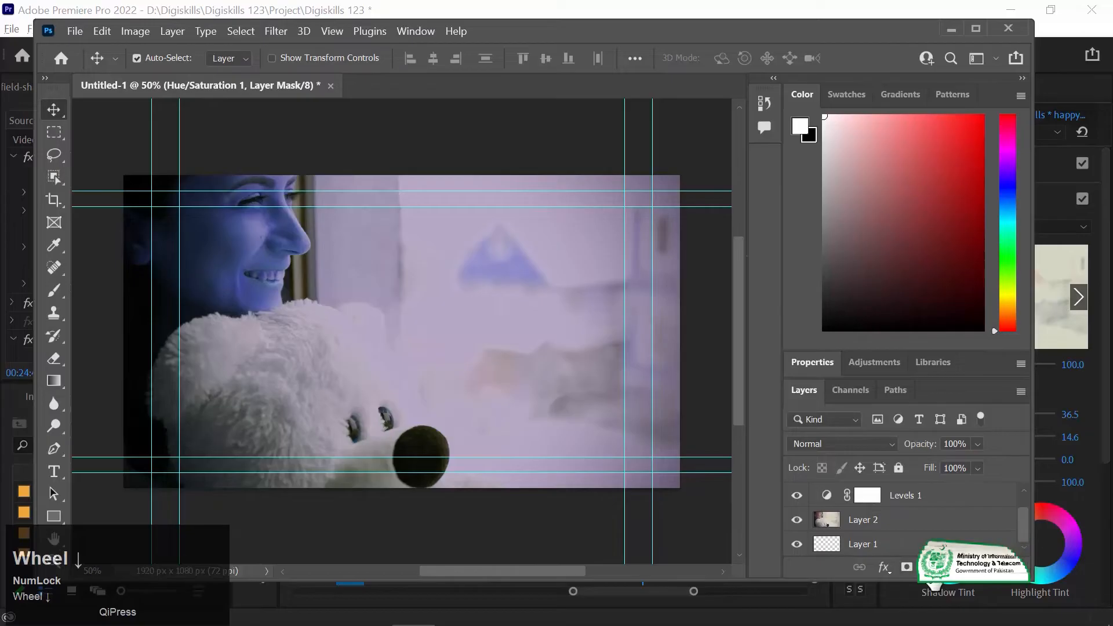
{"action": "left_click", "coordinate": [930, 567]}
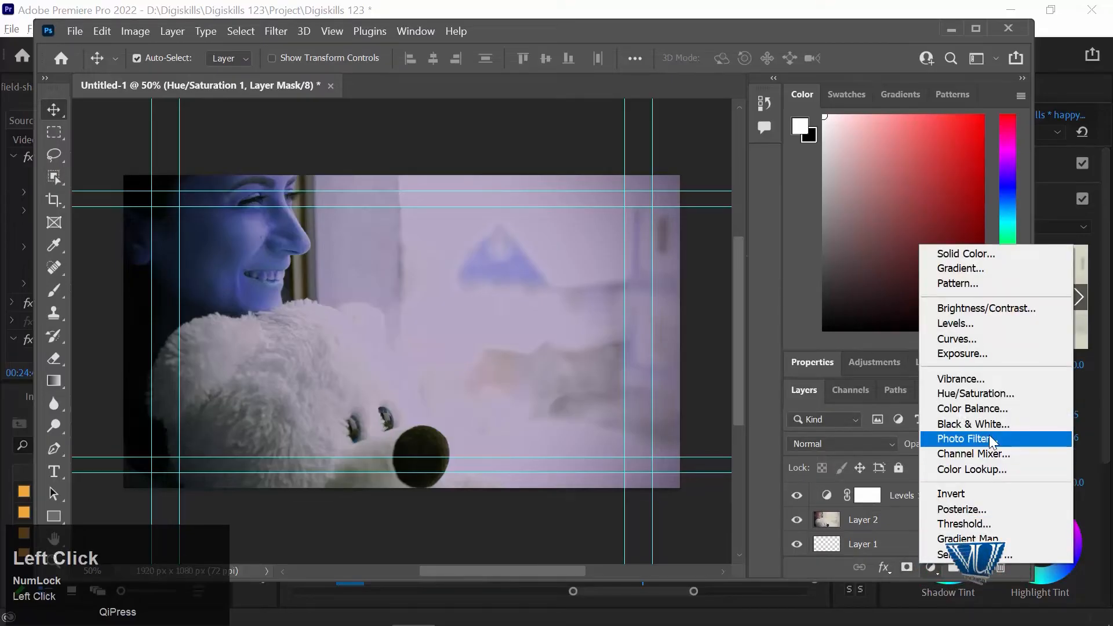
{"action": "left_click", "coordinate": [985, 339]}
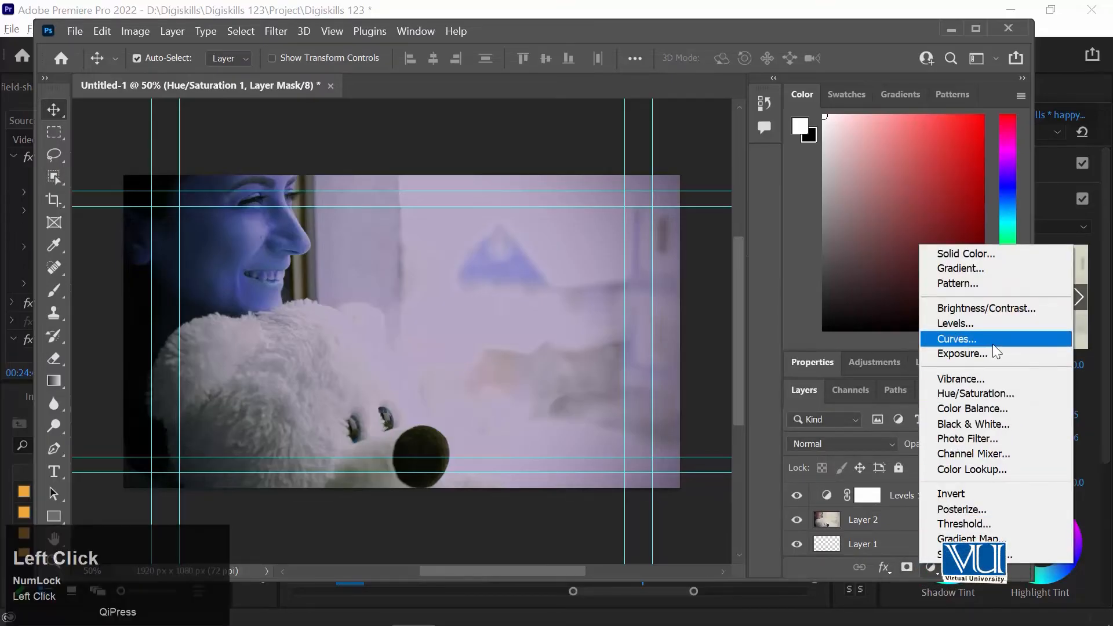
{"action": "scroll", "coordinate": [1023, 452], "scroll_direction": "down", "scroll_amount": 1}
{"action": "mouse_move", "coordinate": [1026, 454]}
{"action": "left_mouse_down"}
{"action": "mouse_move", "coordinate": [1017, 416]}
{"action": "mouse_move", "coordinate": [982, 447]}
{"action": "mouse_move", "coordinate": [1008, 475]}
{"action": "mouse_move", "coordinate": [1018, 478]}
{"action": "mouse_move", "coordinate": [1020, 464]}
{"action": "left_mouse_up"}
{"action": "left_click_drag", "start_coordinate": [889, 456], "coordinate": [879, 471]}
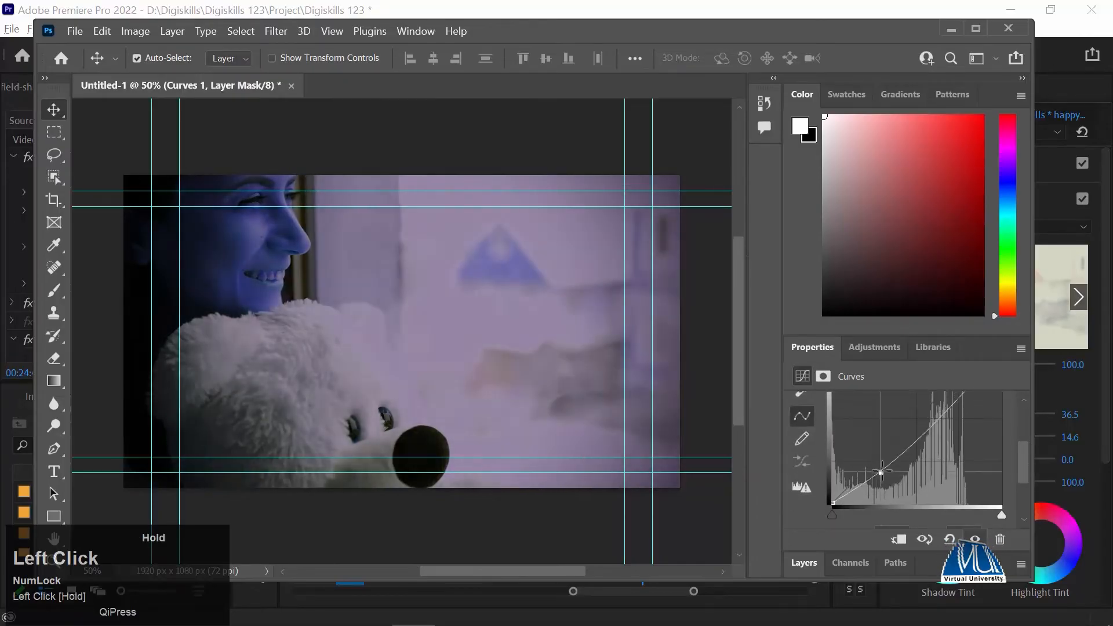
{"action": "left_click", "coordinate": [812, 564]}
- Add a Color Lookup adjustment layer, try the Fuji REALA 500D Kodak 2393 and FallColors 3D LUTs, and apply HorrorBlue.3DL
{"action": "scroll", "coordinate": [929, 516], "scroll_direction": "down", "scroll_amount": 2}
{"action": "left_click", "coordinate": [930, 567]}
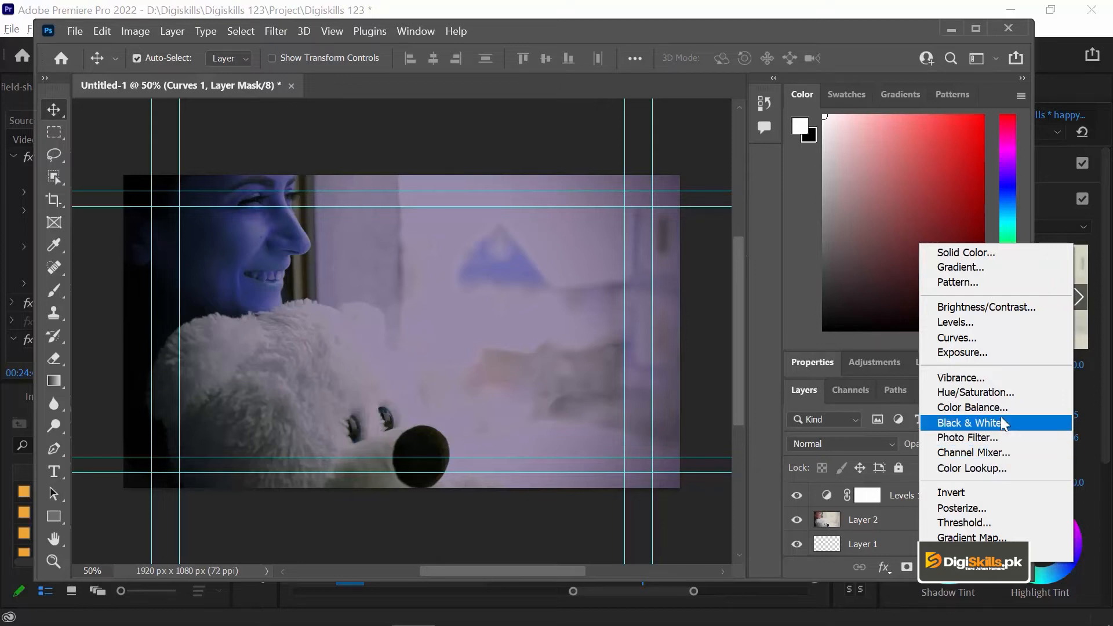
{"action": "left_click", "coordinate": [998, 466]}
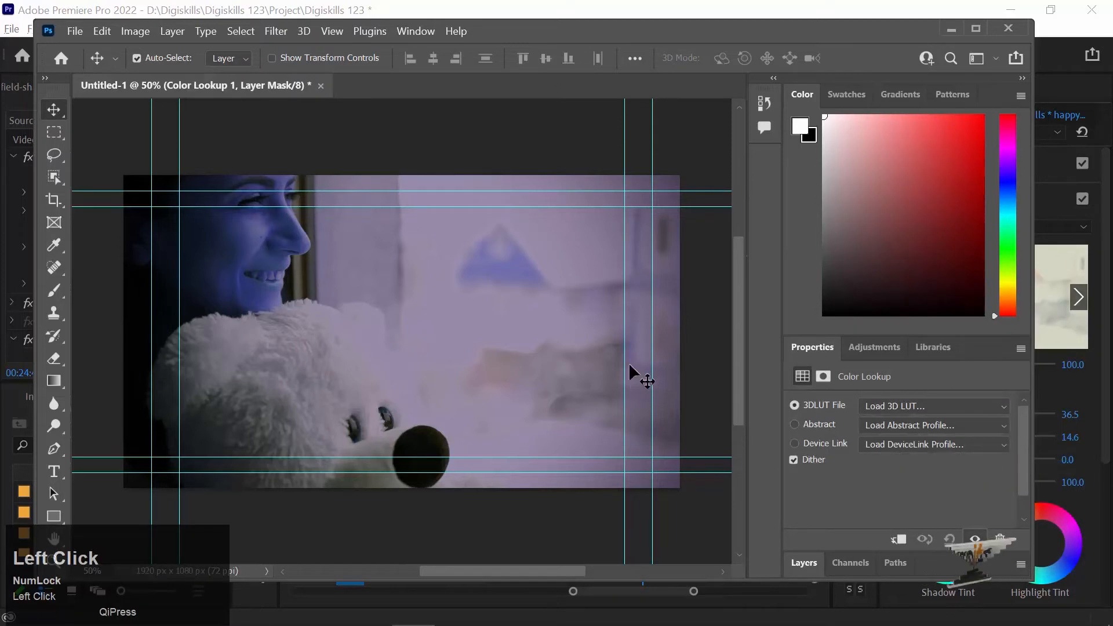
{"action": "left_click", "coordinate": [935, 406]}
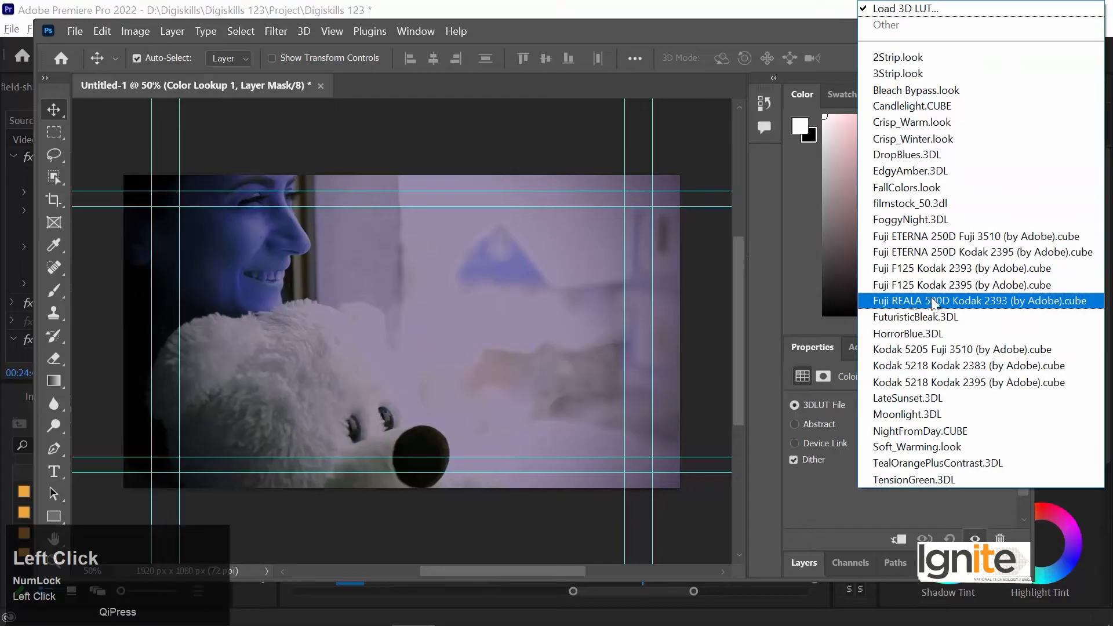
{"action": "left_click", "coordinate": [935, 299]}
{"action": "left_click", "coordinate": [892, 405]}
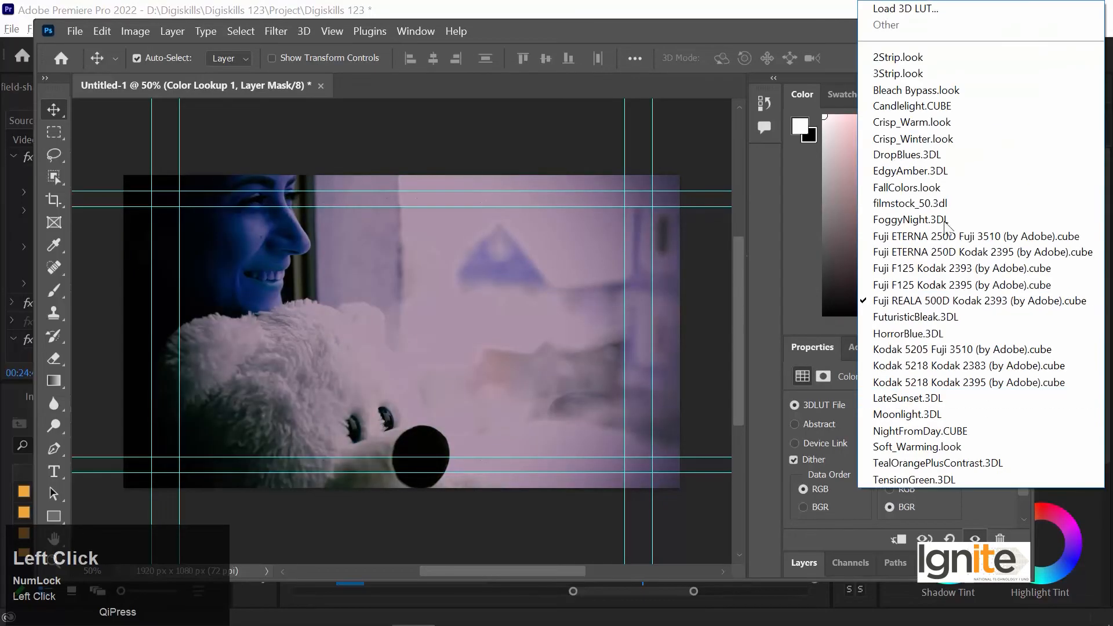
{"action": "left_click", "coordinate": [944, 186]}
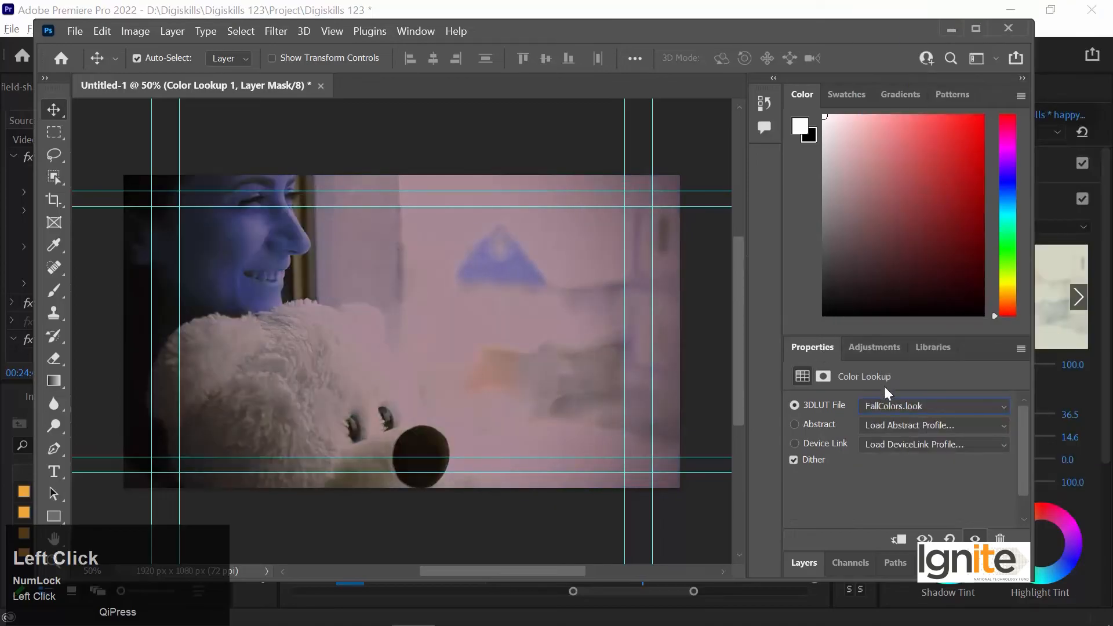
{"action": "left_click", "coordinate": [886, 409]}
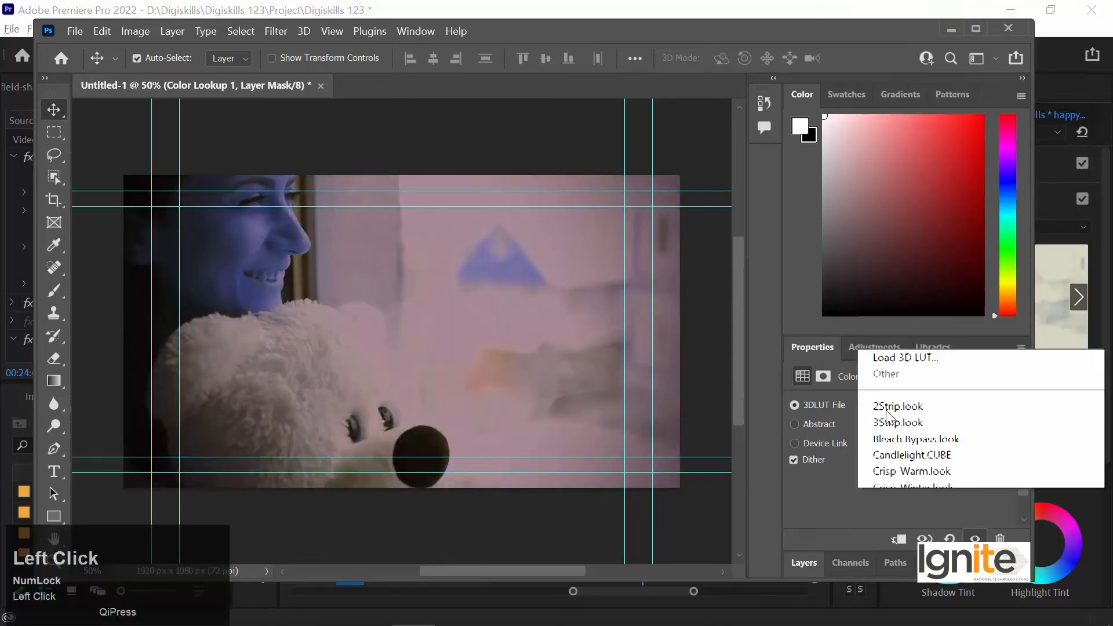
{"action": "left_click", "coordinate": [908, 333]}
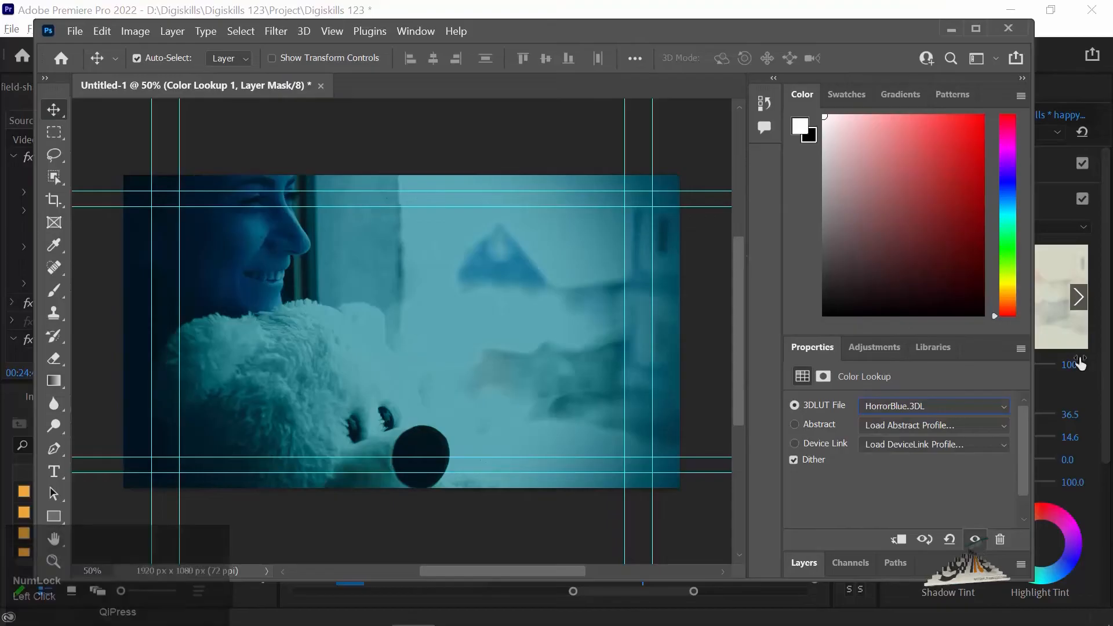
{"action": "left_click", "coordinate": [799, 562]}
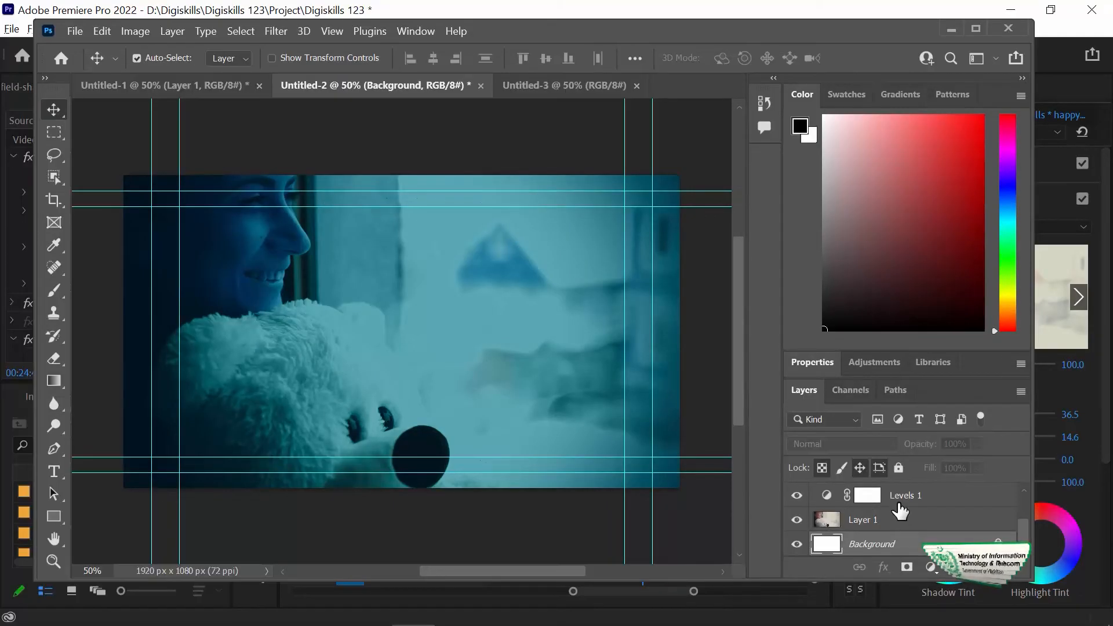
- Hide Layer 1 with the teddy bear frame while keeping the adjustment layers and the Background visible
{"action": "scroll", "coordinate": [901, 510], "scroll_direction": "up", "scroll_amount": 3}
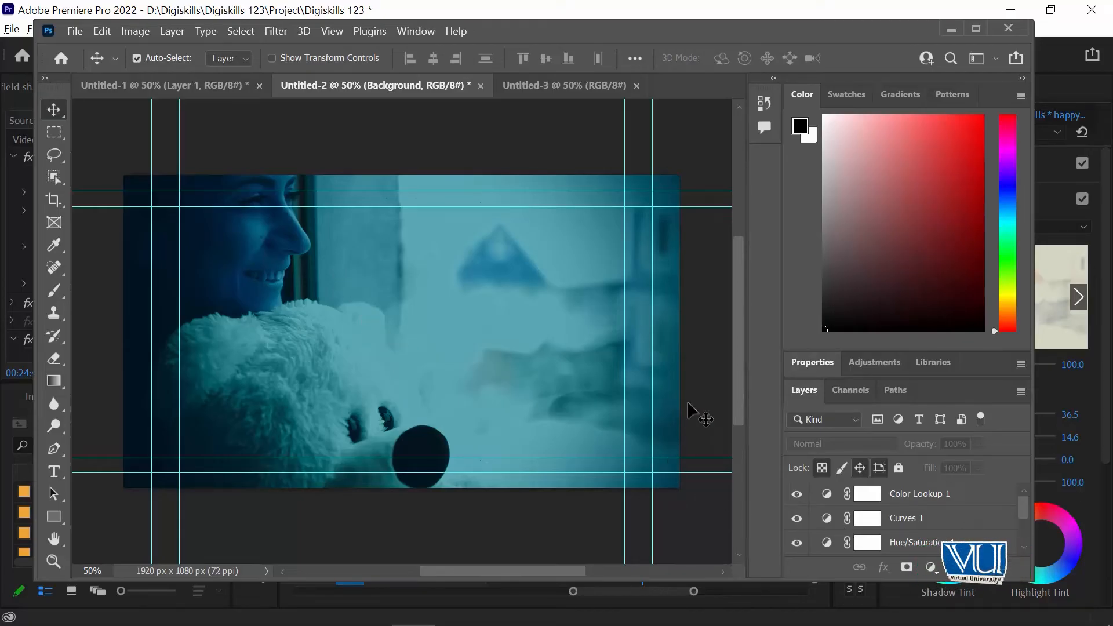
{"action": "scroll", "coordinate": [801, 471], "scroll_direction": "down", "scroll_amount": 2}
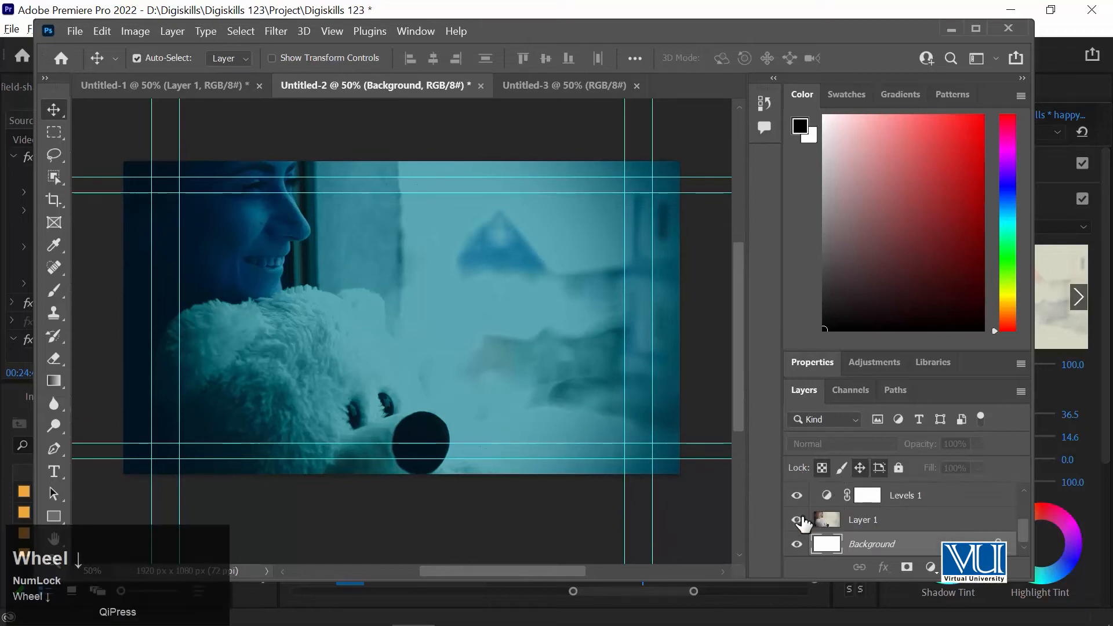
{"action": "left_click", "coordinate": [797, 520]}
{"action": "scroll", "coordinate": [871, 528], "scroll_direction": "up", "scroll_amount": 2}
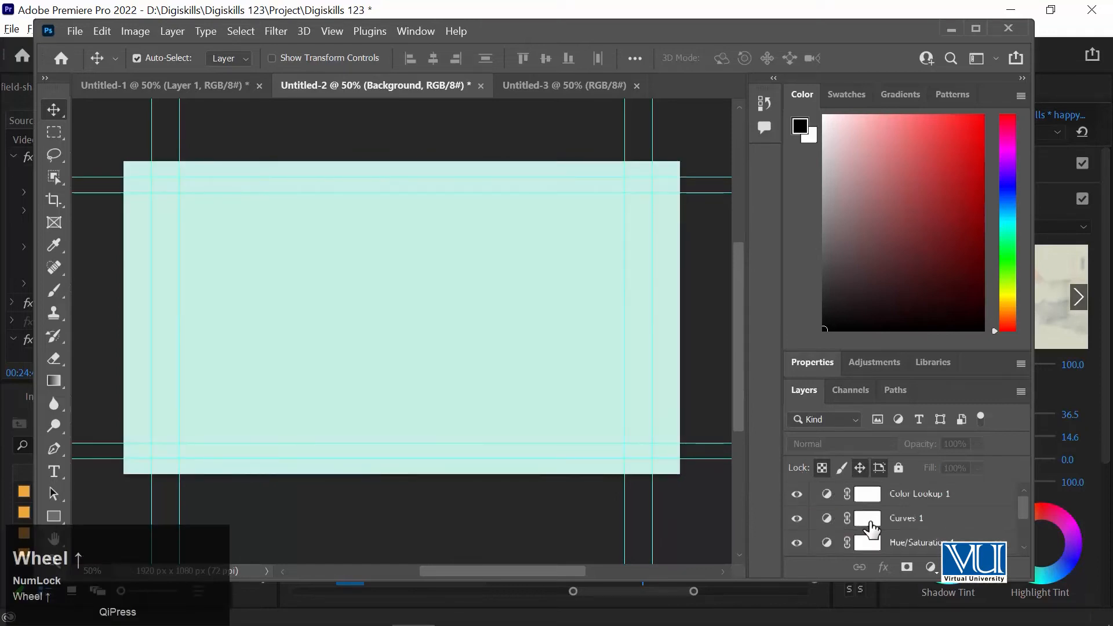
- Start a Color Lookup Tables export of the document with the CUBE format enabled alongside 3DL
{"action": "left_click", "coordinate": [74, 31]}
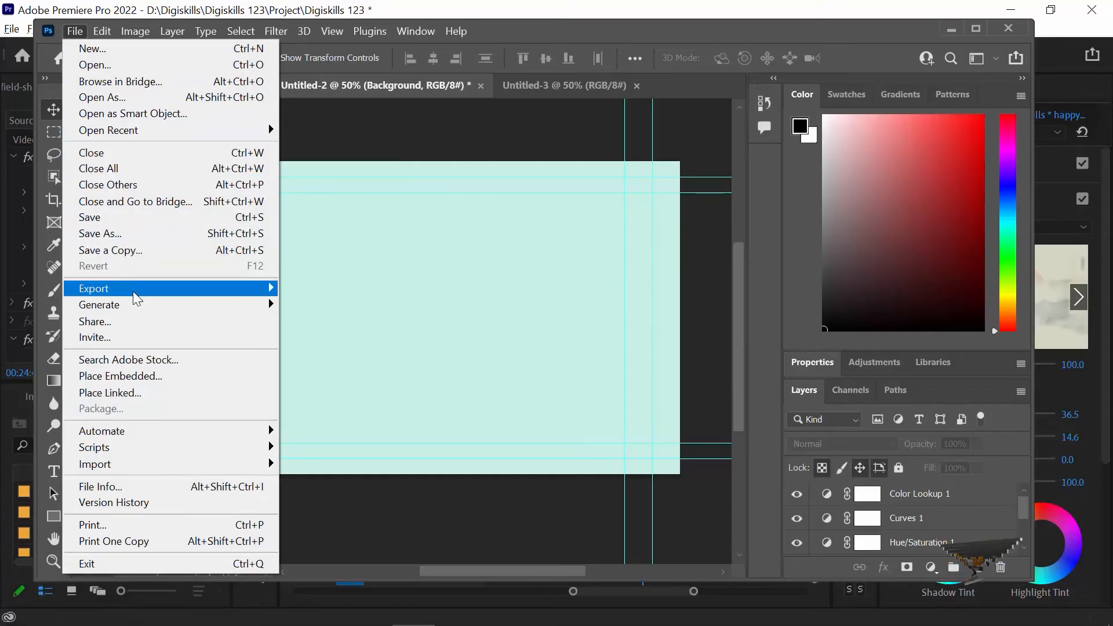
{"action": "mouse_move", "coordinate": [138, 298]}
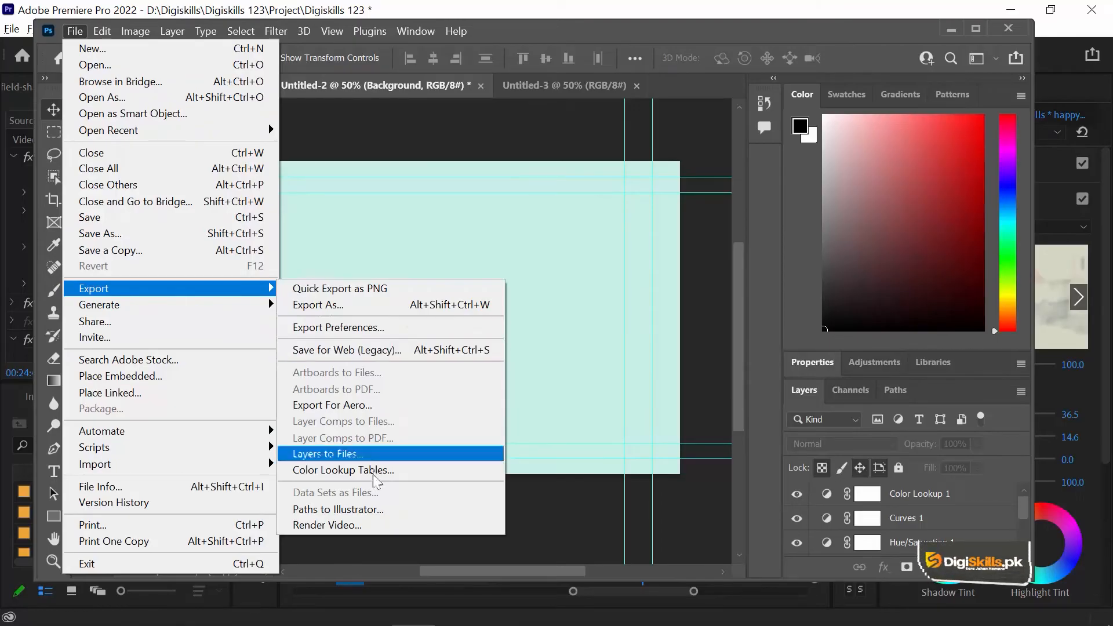
{"action": "left_click", "coordinate": [401, 471]}
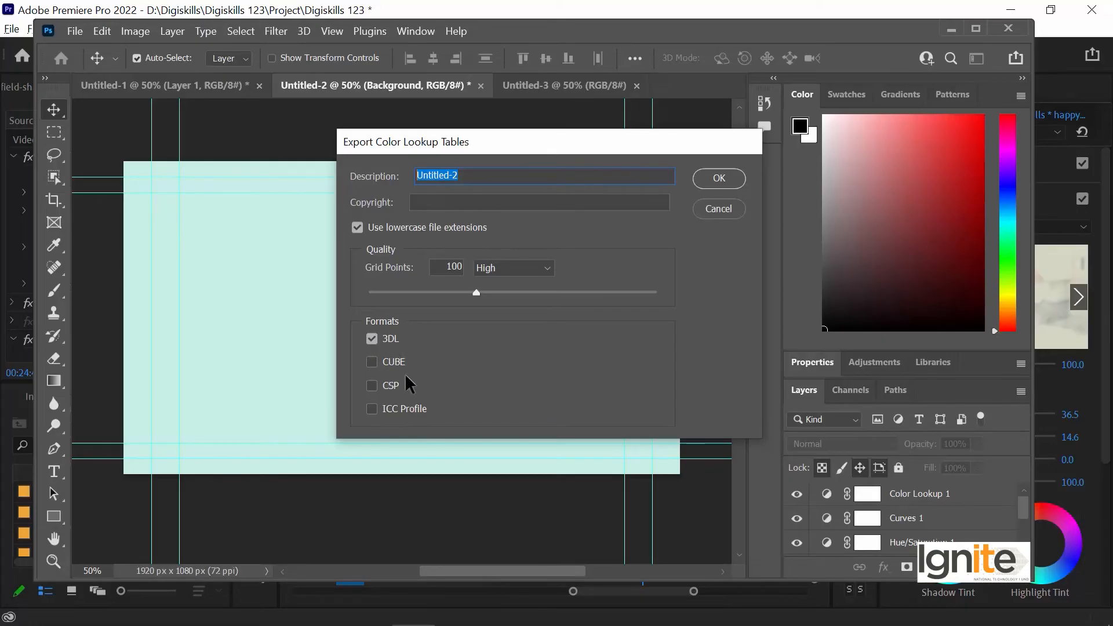
{"action": "left_click", "coordinate": [372, 363]}
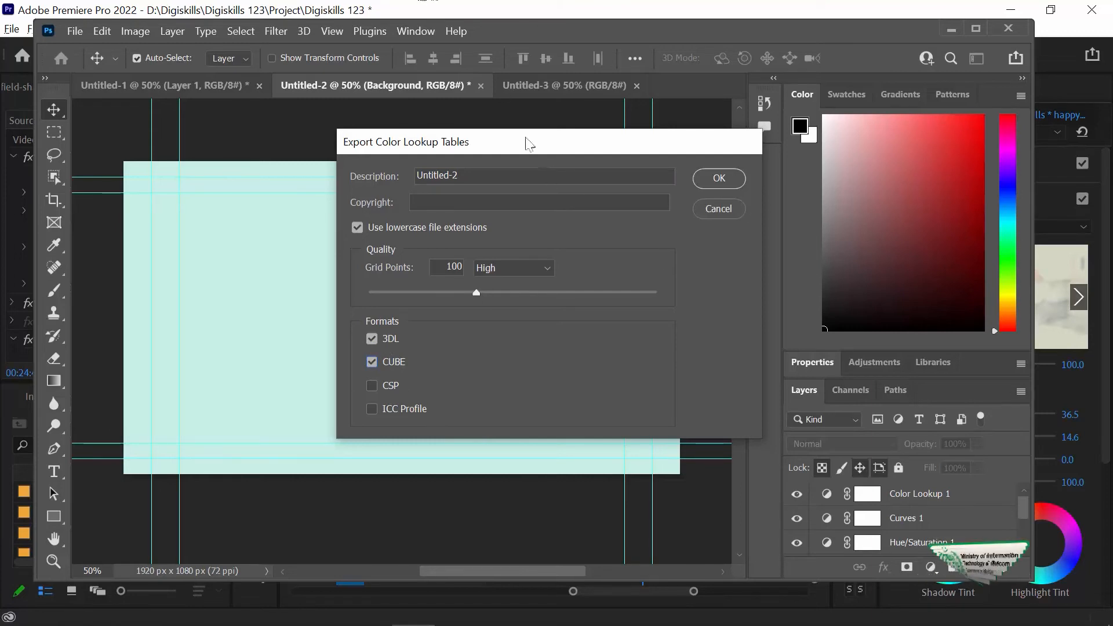
{"action": "left_click", "coordinate": [718, 179]}
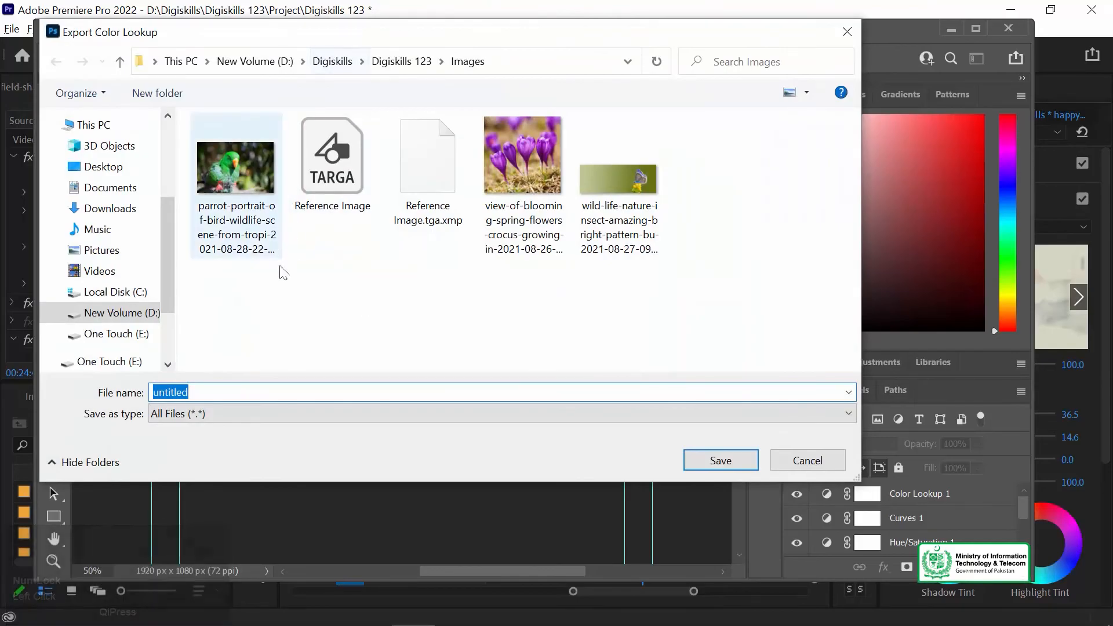
- Go to the Digiskills 123 folder for the export and create a new folder named LUTS in it
{"action": "left_click", "coordinate": [331, 62]}
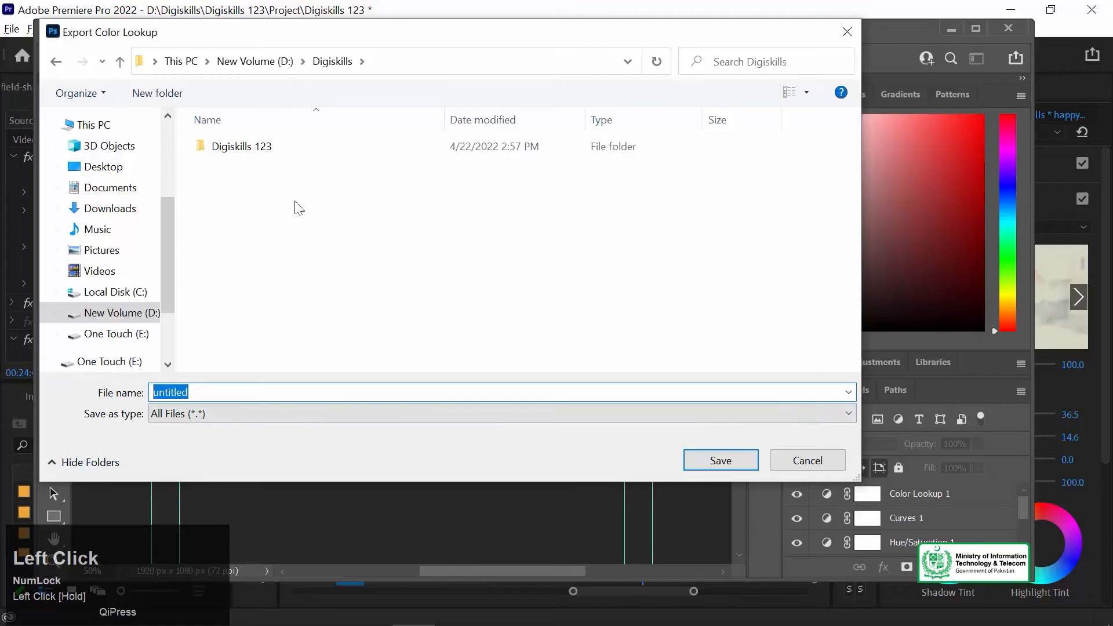
{"action": "double_click", "coordinate": [270, 148]}
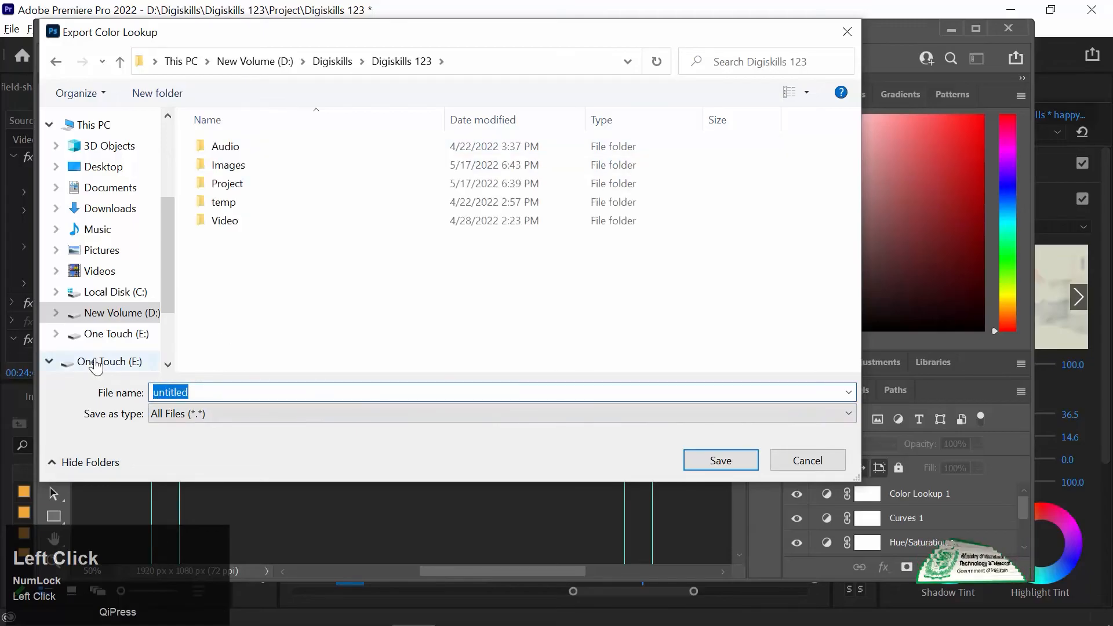
{"action": "right_click", "coordinate": [395, 269]}
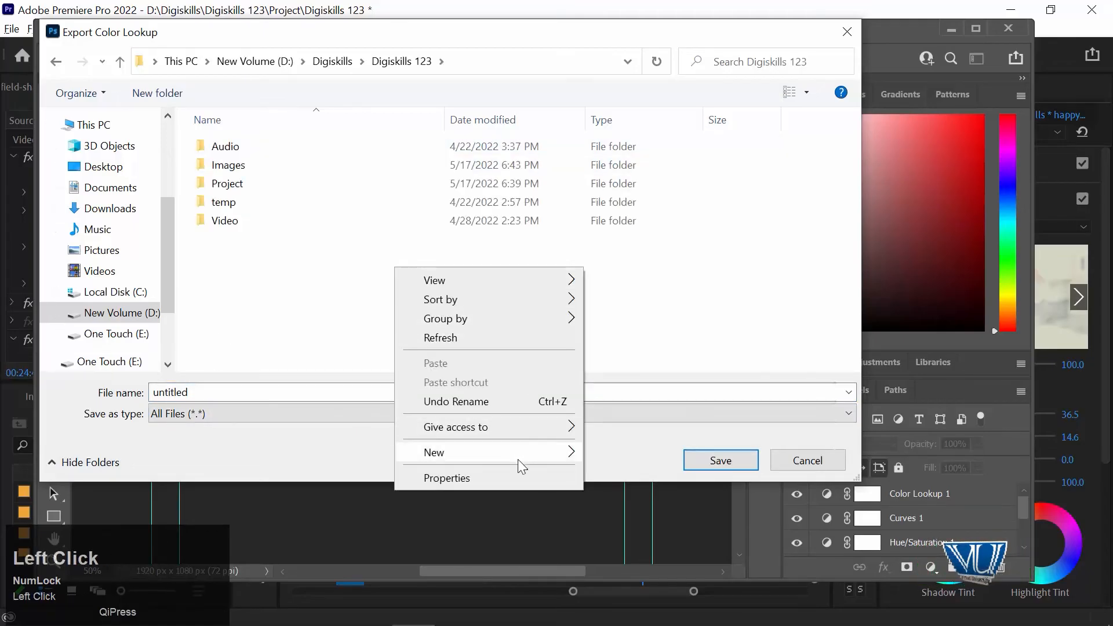
{"action": "mouse_move", "coordinate": [520, 465]}
{"action": "left_click", "coordinate": [672, 225]}
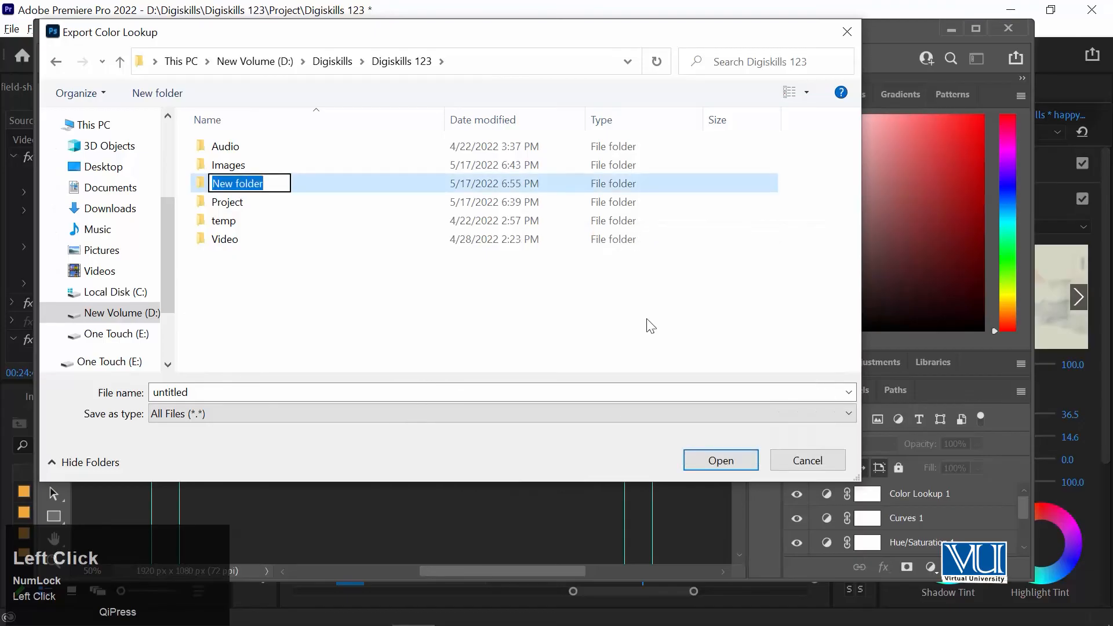
{"action": "type", "text": "L"}
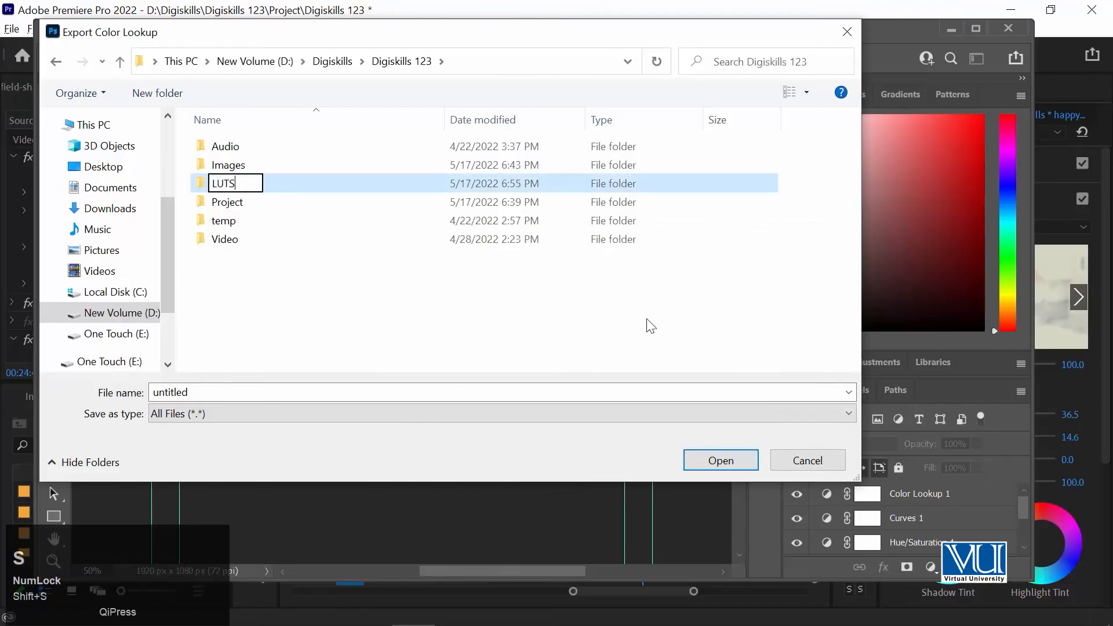
{"action": "type", "text": "UTS"}
{"action": "key", "text": "Return"}
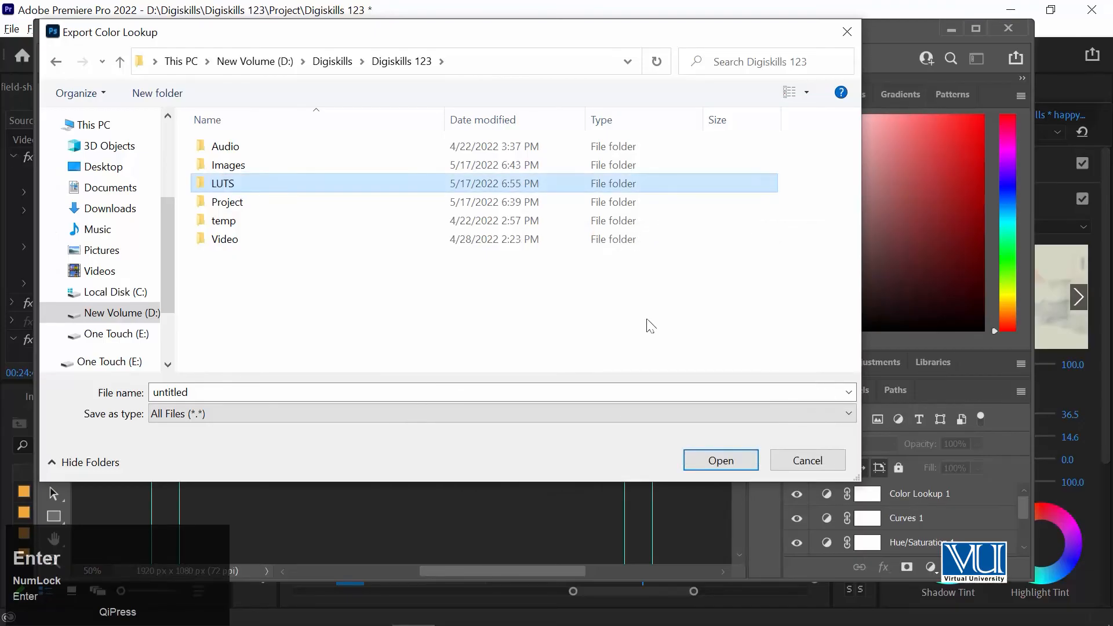
- Save the exported lookup tables as Lut-01 inside the LUTS folder
{"action": "left_click", "coordinate": [172, 391]}
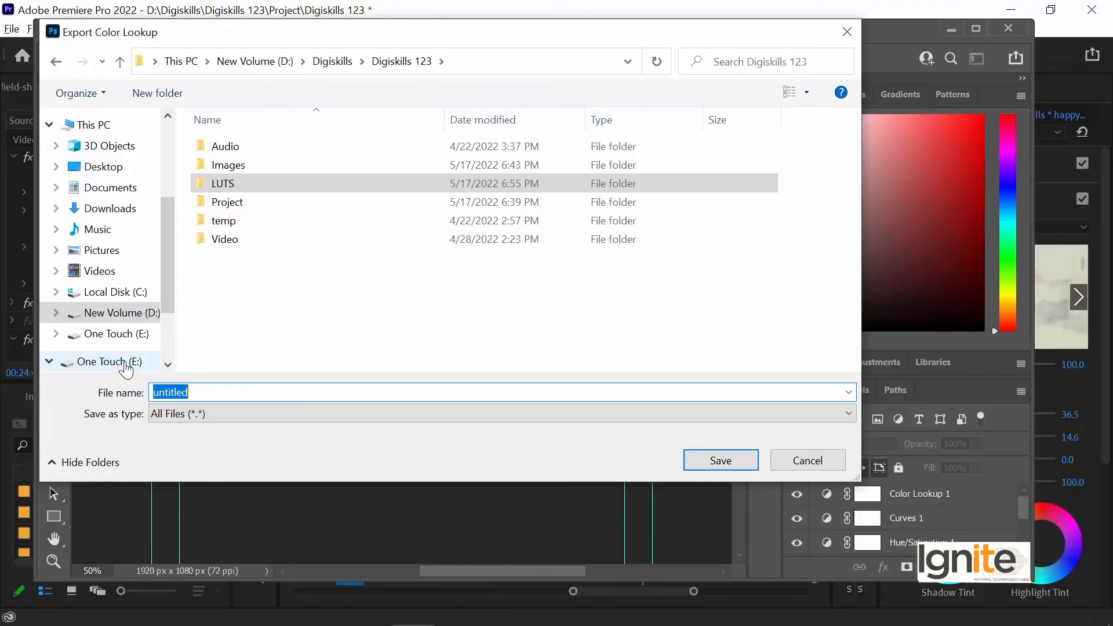
{"action": "double_click", "coordinate": [204, 184]}
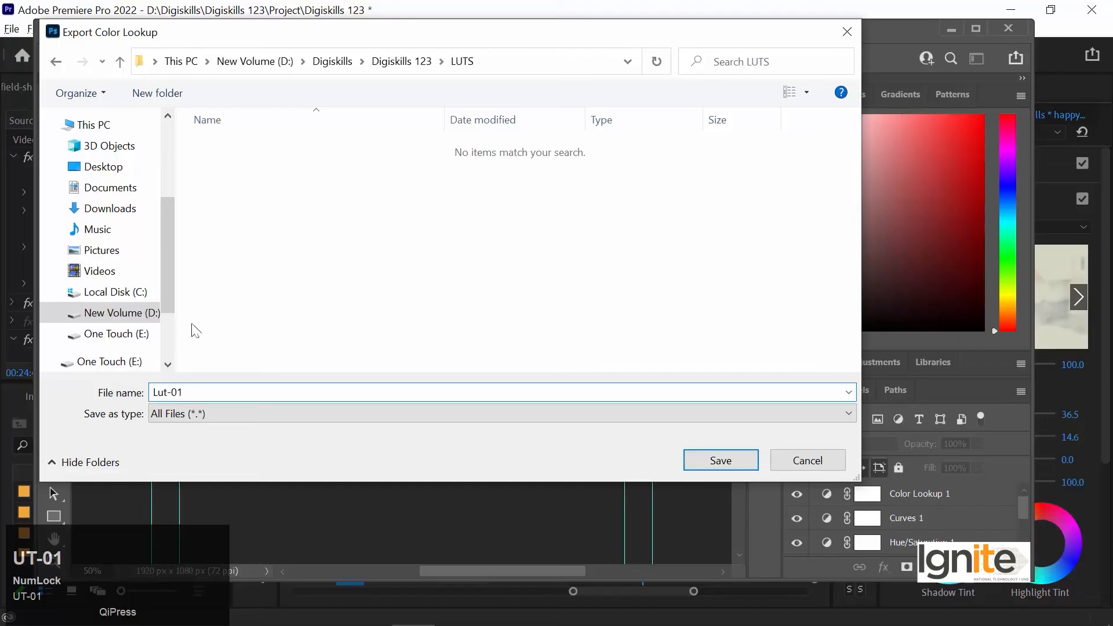
{"action": "left_click", "coordinate": [720, 459]}
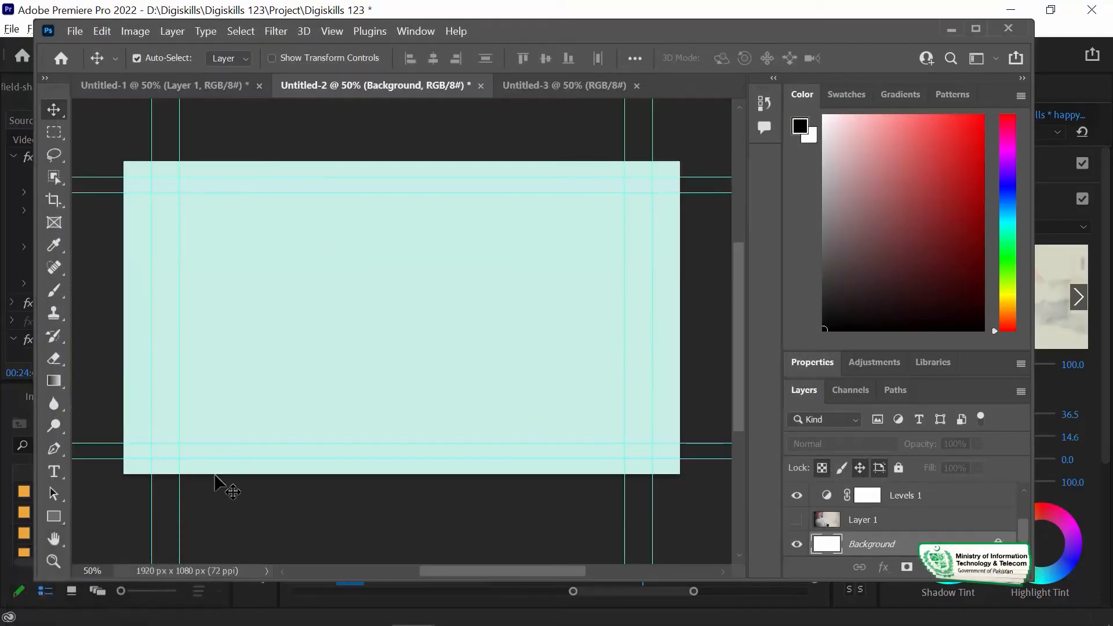
- Switch to Premiere Pro and load Lut-01.3dl from D:\Digiskills\Digiskills 123\LUTS as the Creative look of the teddy bear clip
{"action": "key", "text": "alt+Tab"}
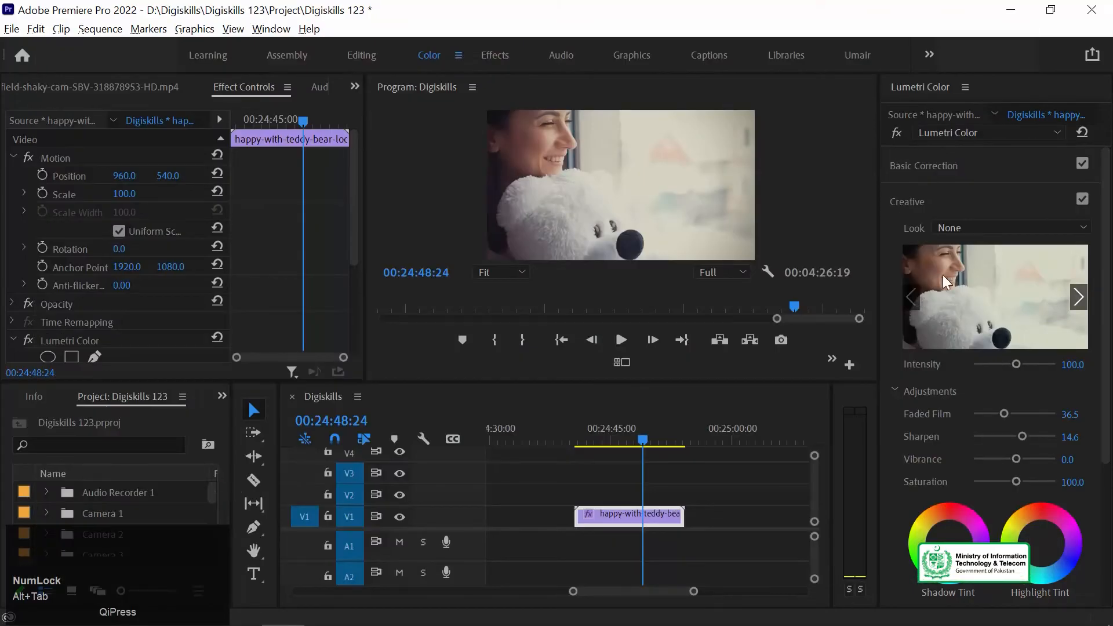
{"action": "left_click", "coordinate": [954, 228]}
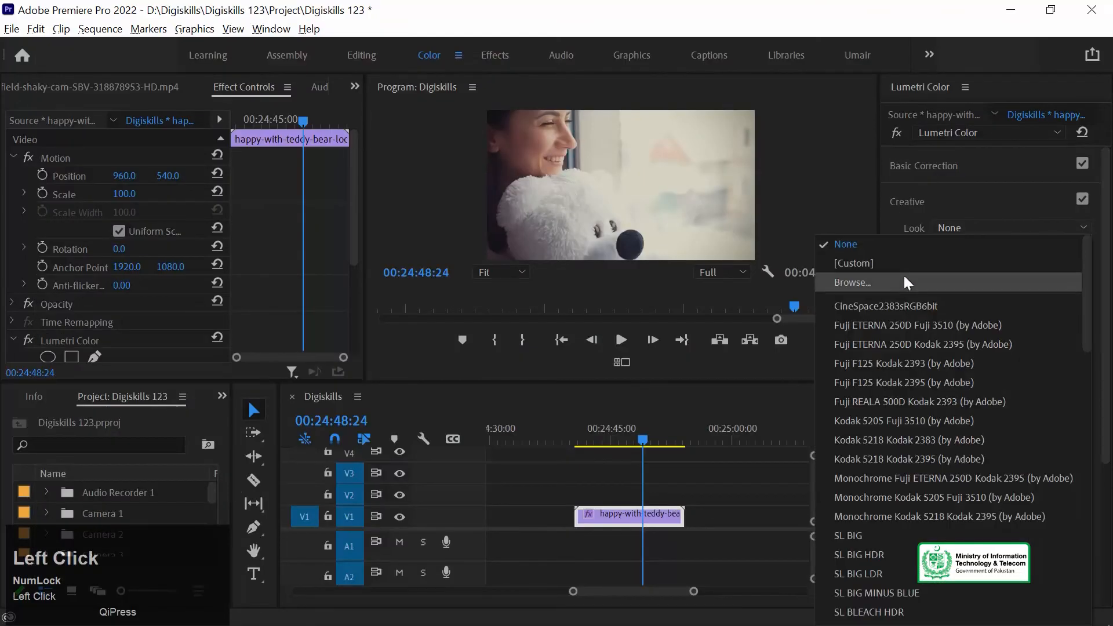
{"action": "left_click", "coordinate": [882, 283]}
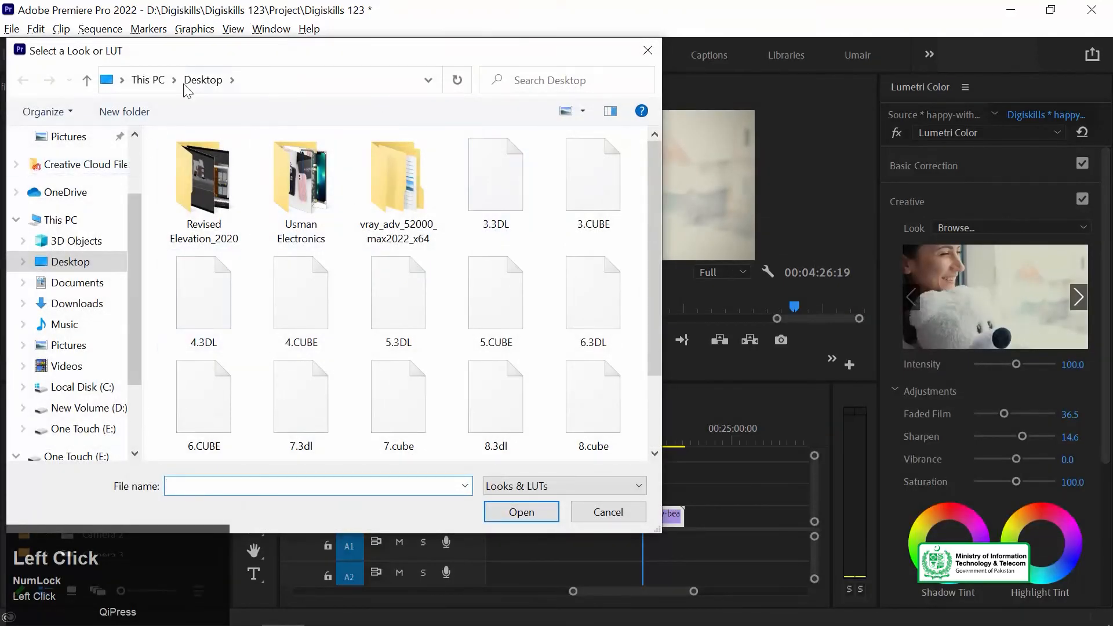
{"action": "left_click", "coordinate": [92, 408]}
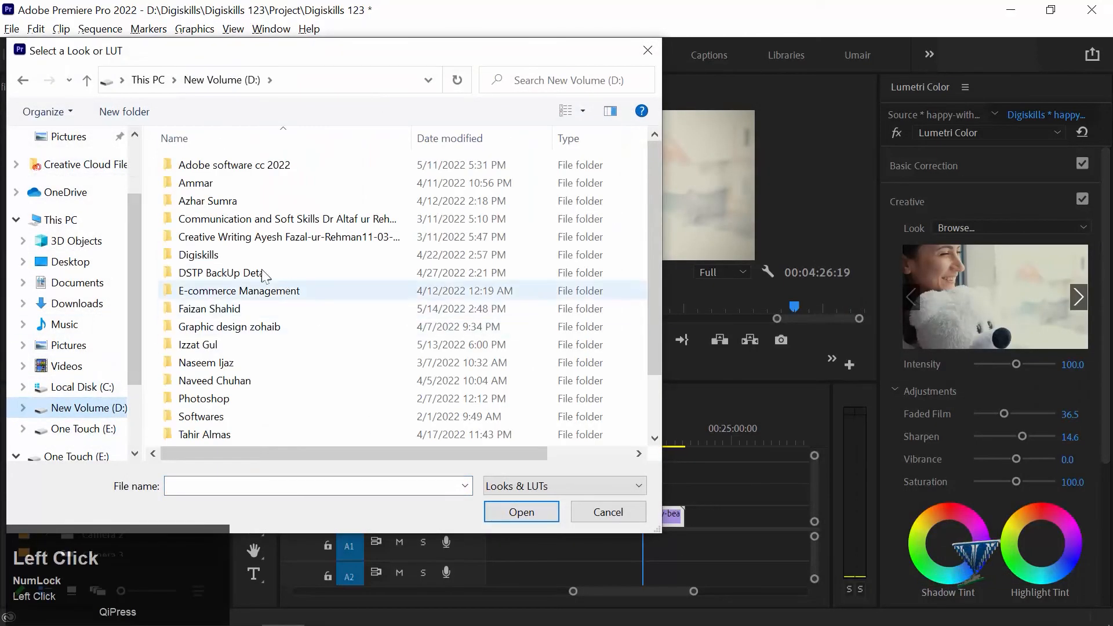
{"action": "double_click", "coordinate": [222, 255]}
{"action": "double_click", "coordinate": [191, 165]}
{"action": "double_click", "coordinate": [197, 200]}
{"action": "left_click", "coordinate": [197, 168]}
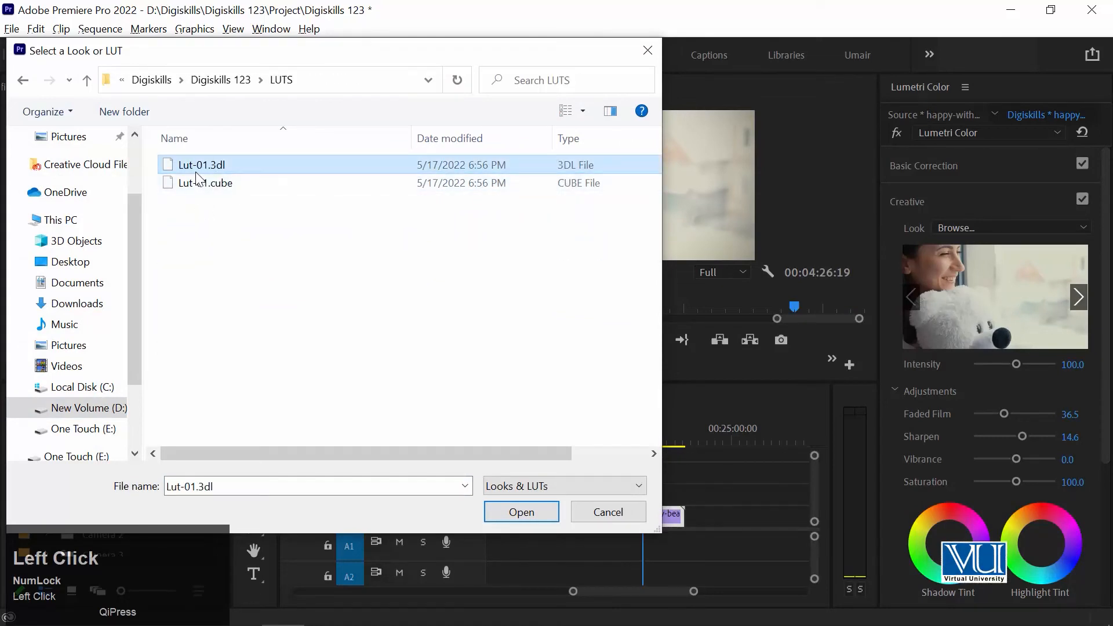
{"action": "left_click", "coordinate": [520, 512]}
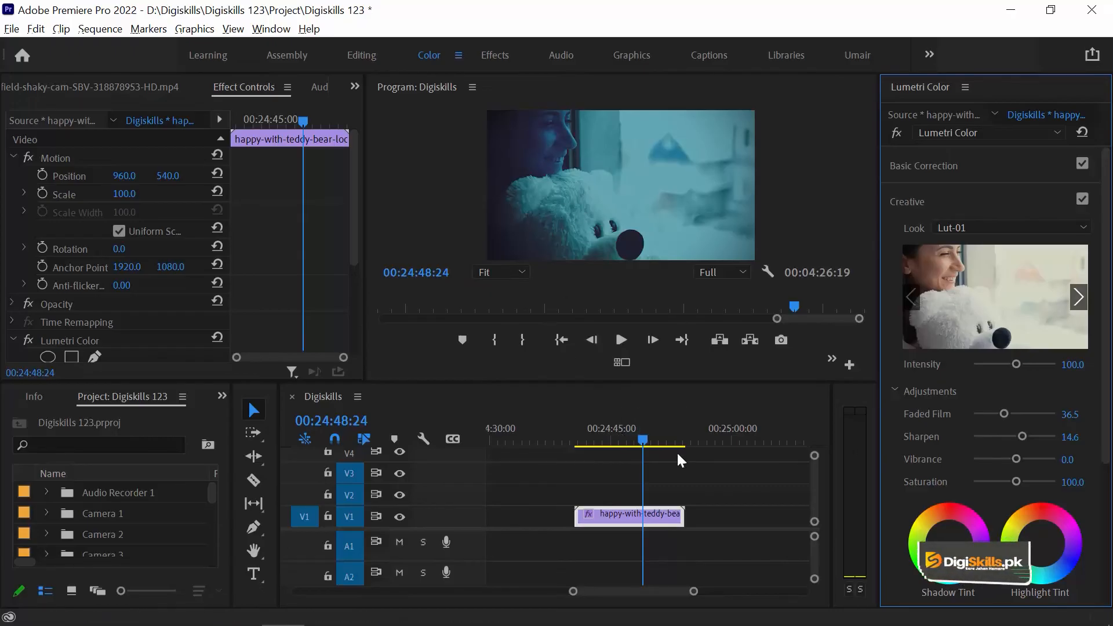
- Play the graded teddy bear clip from near its start in an enlarged Program monitor, restoring the layout when done
{"action": "left_click", "coordinate": [619, 429]}
{"action": "key", "text": "grave"}
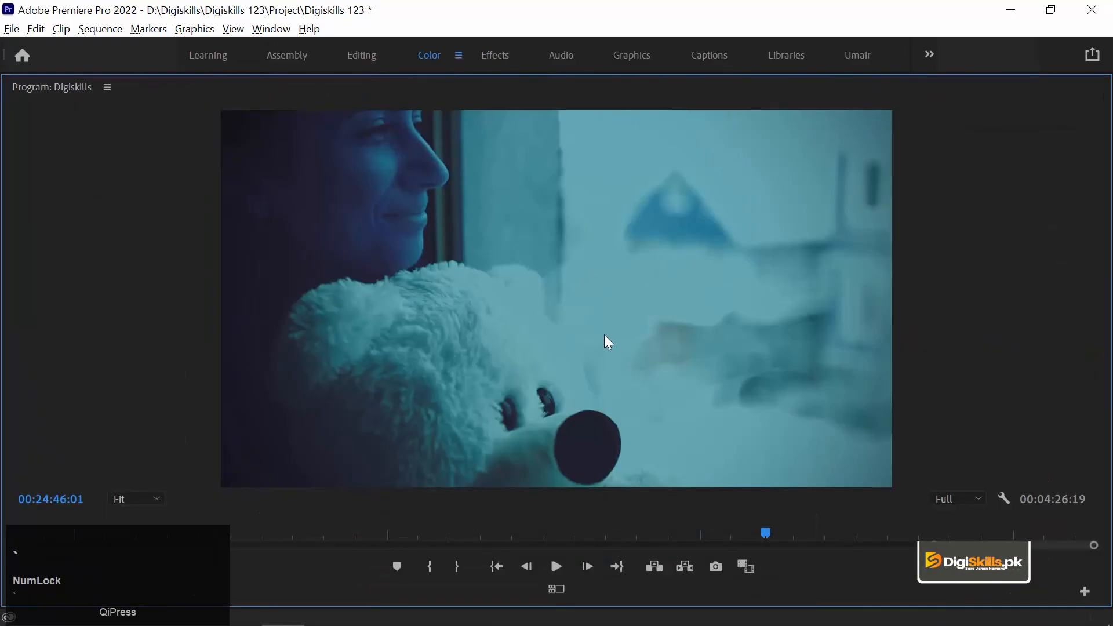
{"action": "key", "text": "space"}
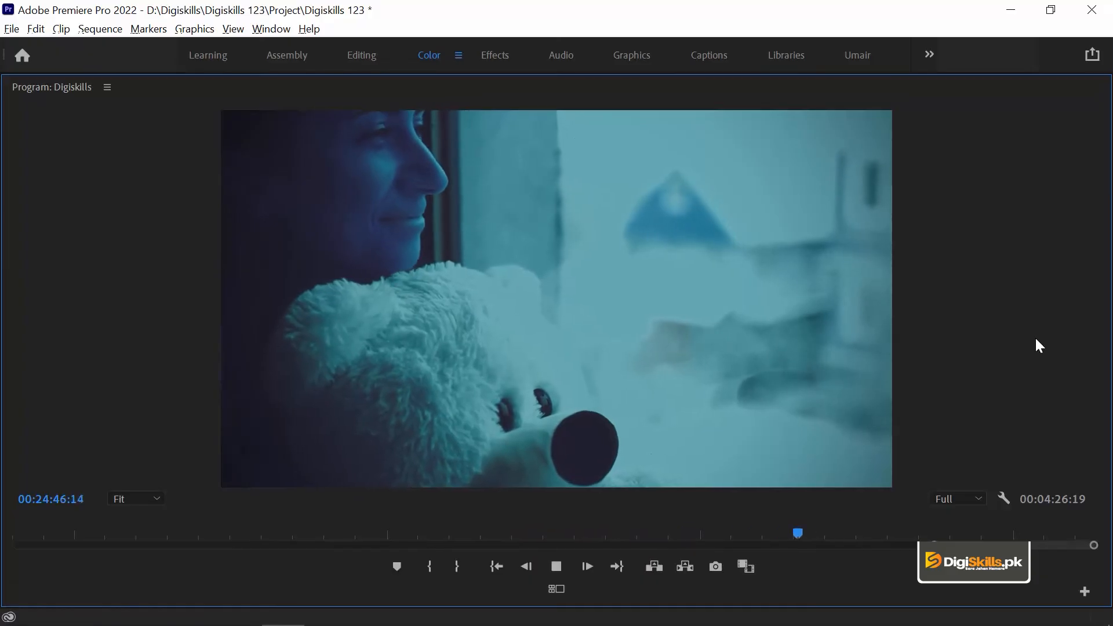
{"action": "key", "text": "grave"}
{"action": "left_click", "coordinate": [640, 436]}
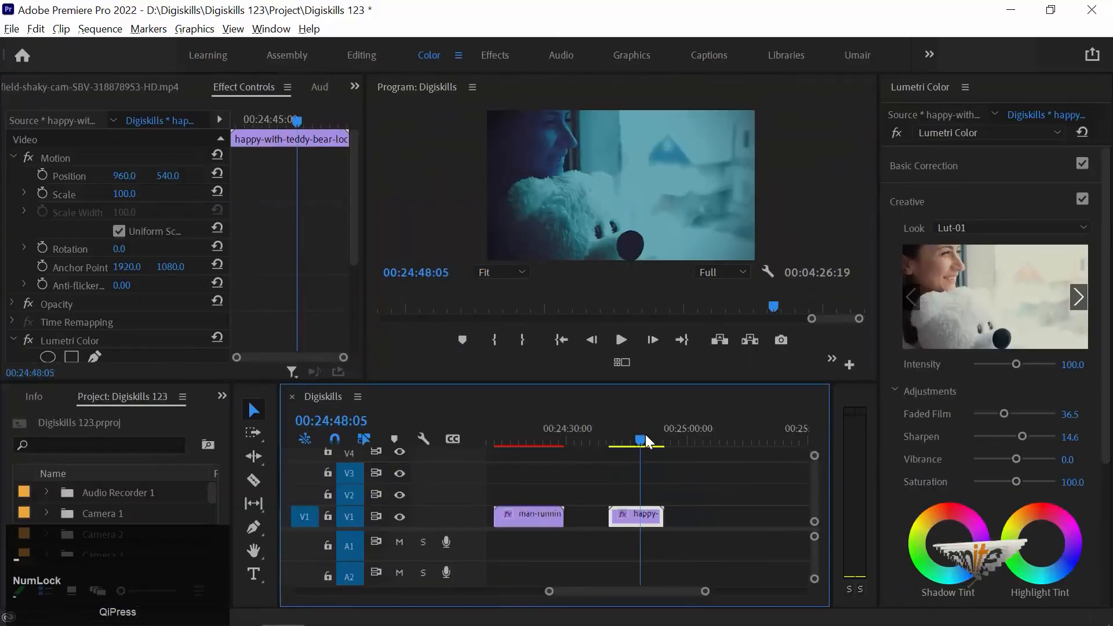
- Move the playhead to the sad man portrait clip at 00:16:38:07 in the earlier group of clips
{"action": "key", "text": "minus"}
{"action": "key", "text": "minus"}
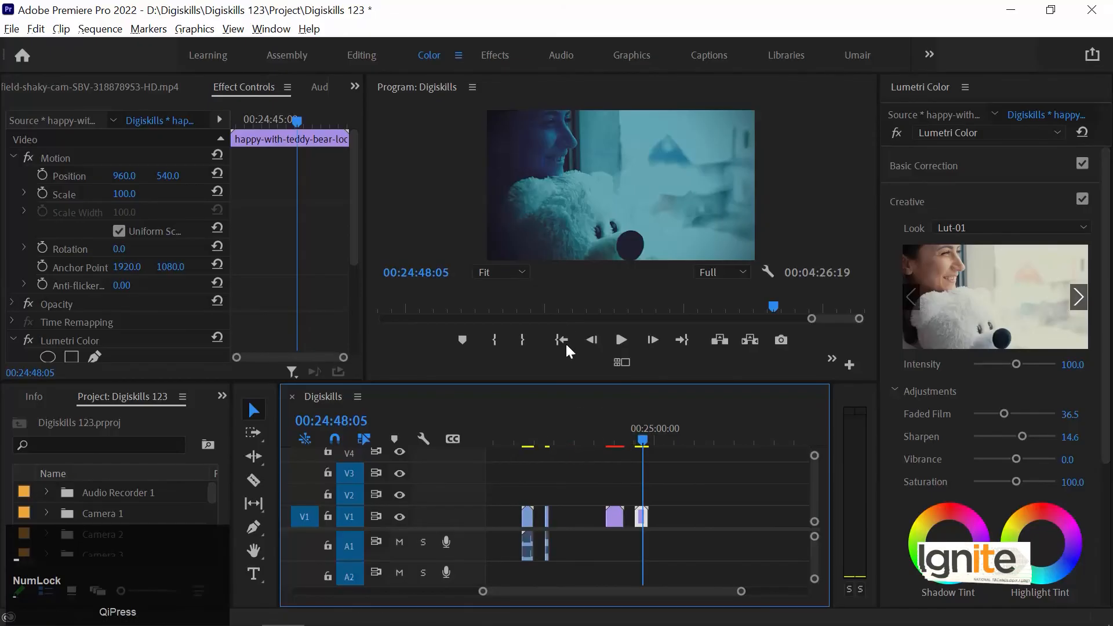
{"action": "key", "text": "minus"}
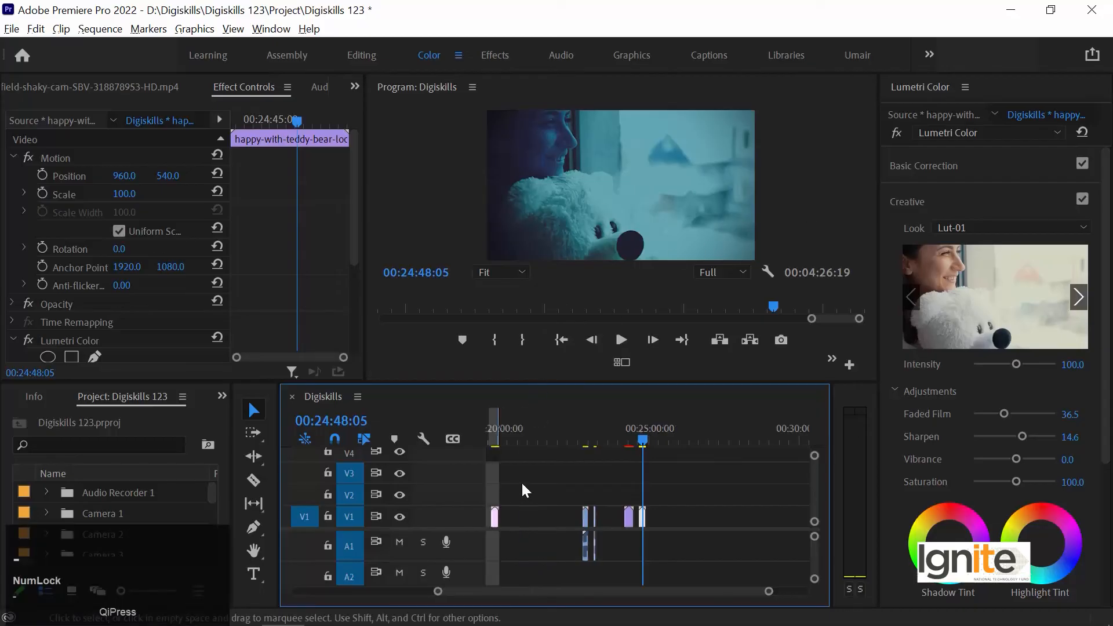
{"action": "key", "text": "minus"}
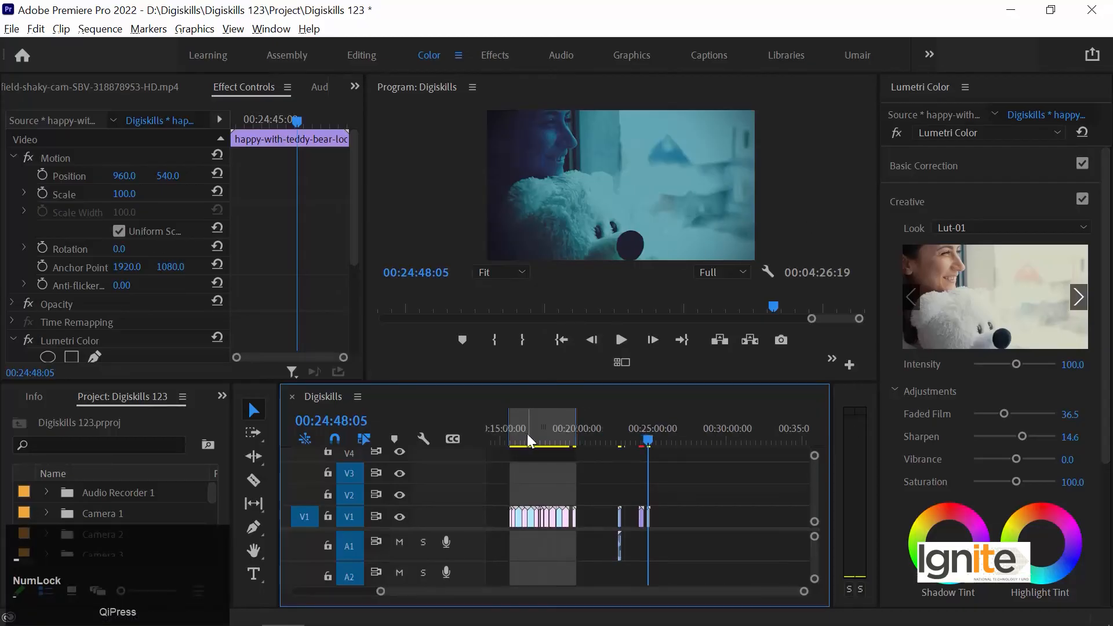
{"action": "left_click", "coordinate": [526, 434]}
{"action": "key", "text": "equal"}
{"action": "key", "text": "equal"}
{"action": "key", "text": "equal"}
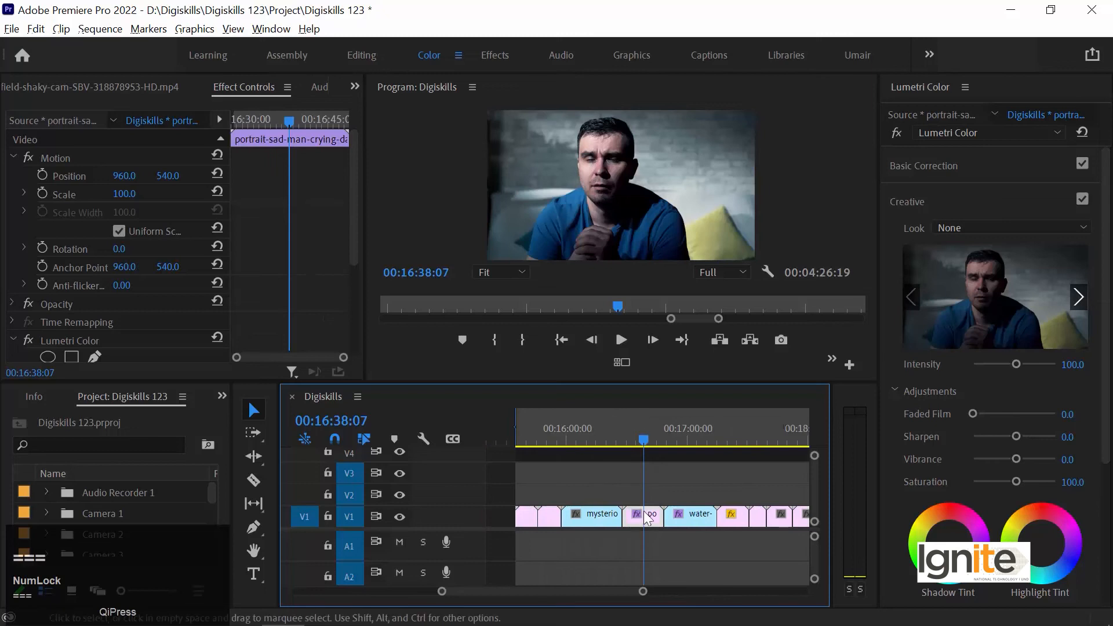
- Apply Lut-01.3dl as the Creative look of the sad man portrait clip and reduce its intensity to 47.9
{"action": "left_click", "coordinate": [984, 226]}
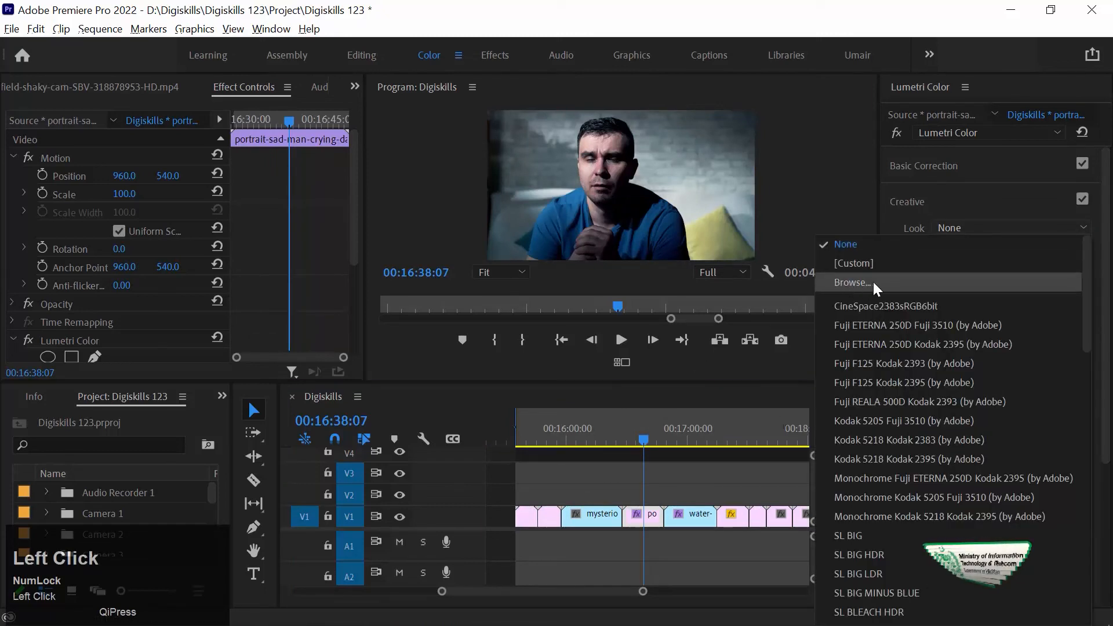
{"action": "left_click", "coordinate": [873, 282]}
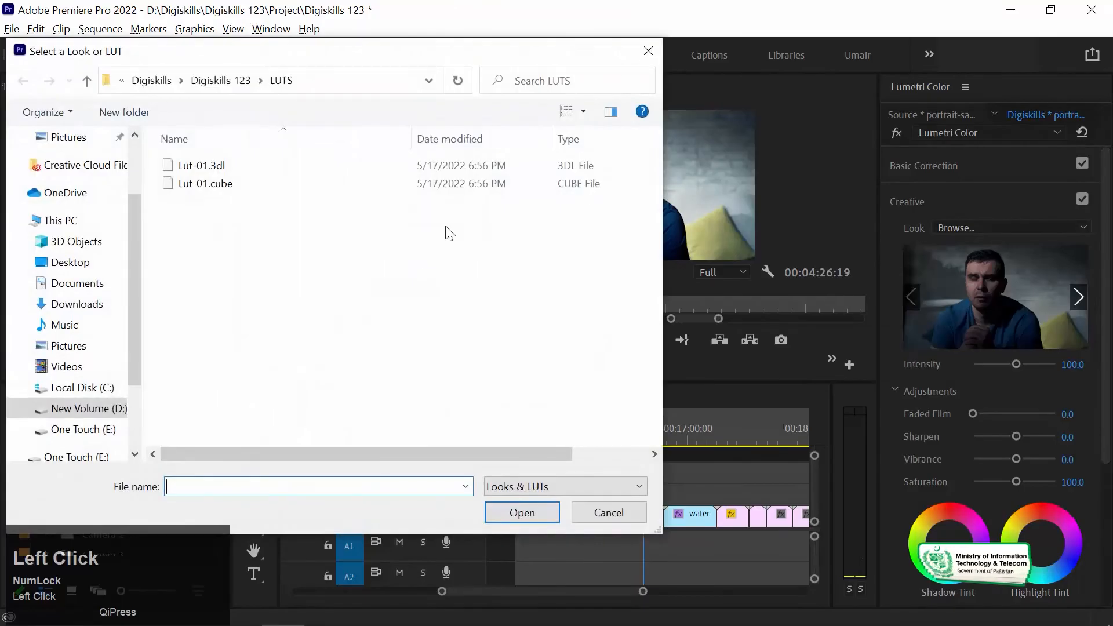
{"action": "double_click", "coordinate": [191, 167]}
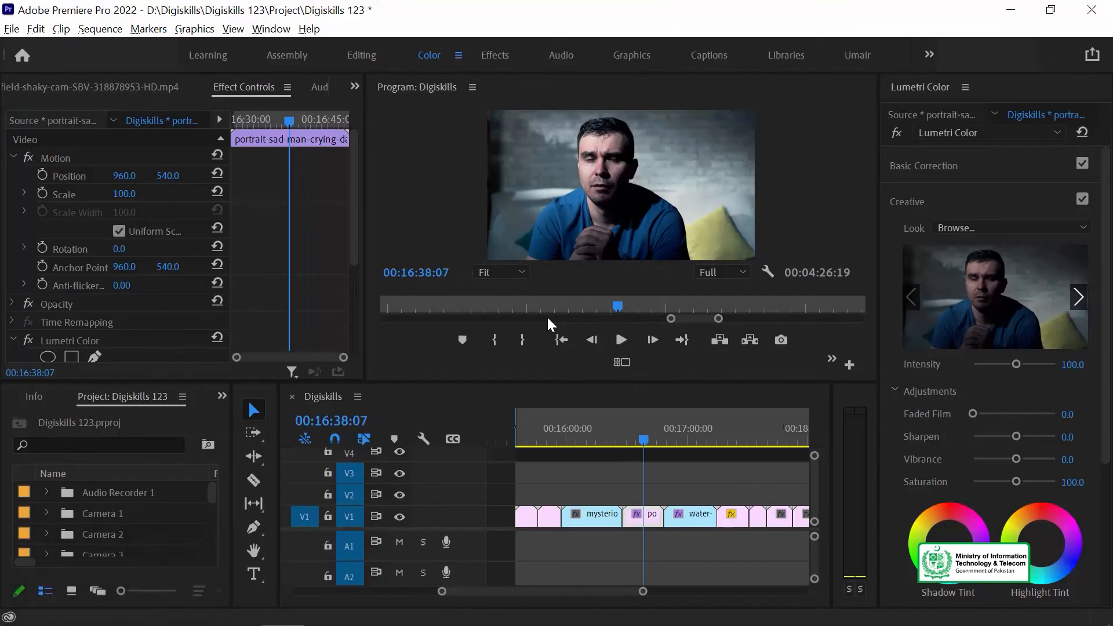
{"action": "left_click_drag", "start_coordinate": [638, 434], "coordinate": [639, 440]}
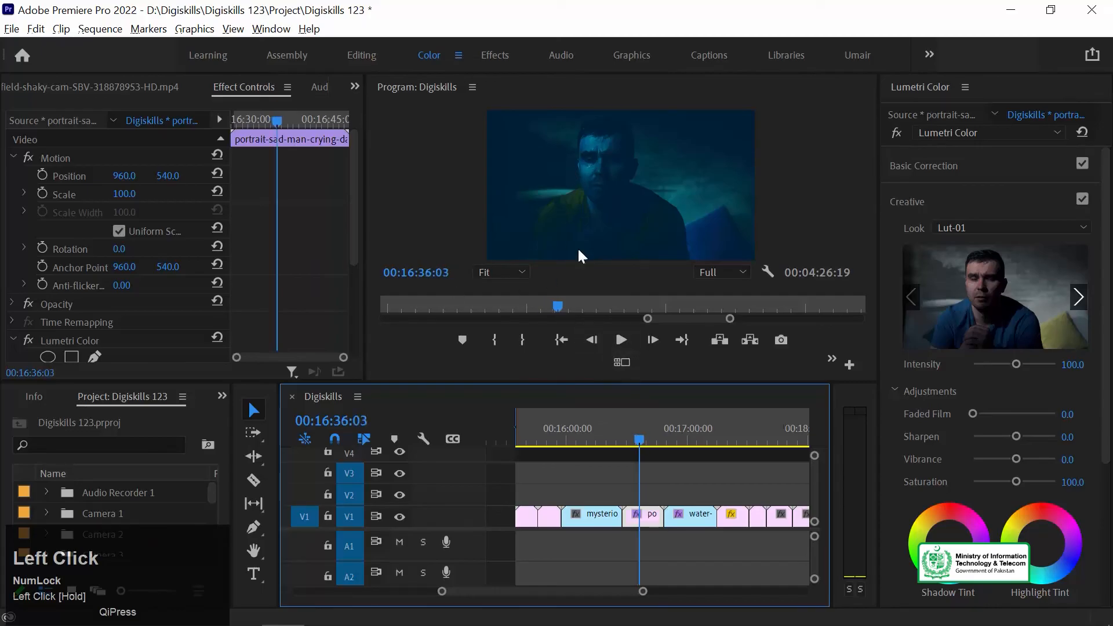
{"action": "left_click_drag", "start_coordinate": [1008, 363], "coordinate": [989, 363]}
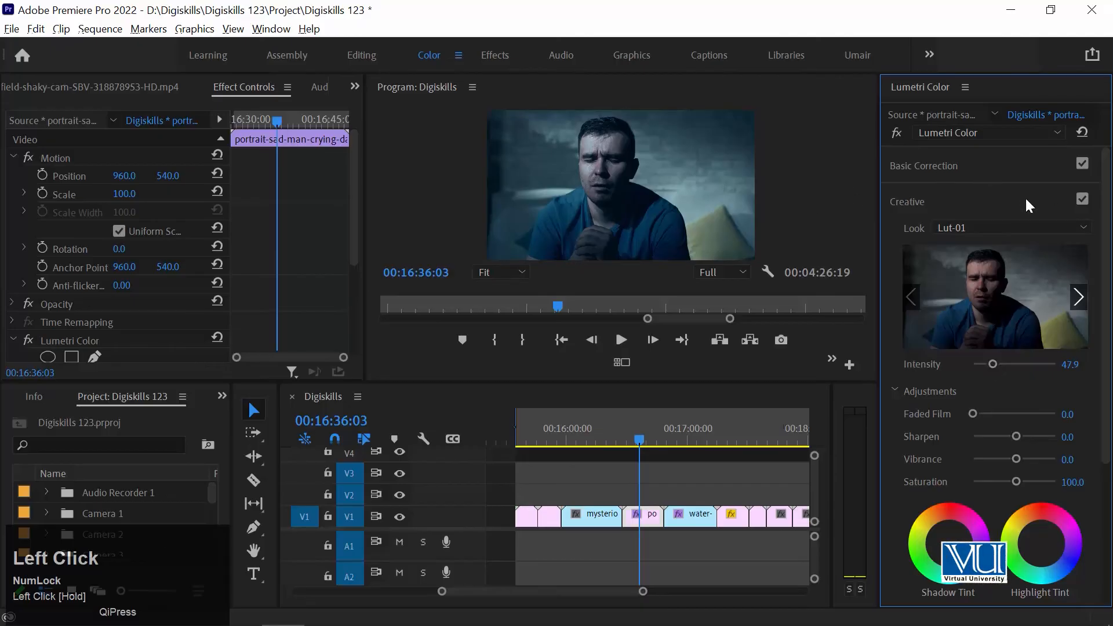
- Compare the sad man portrait with its Creative look off and on, and raise the look's intensity to 64.6
{"action": "left_click", "coordinate": [1081, 199]}
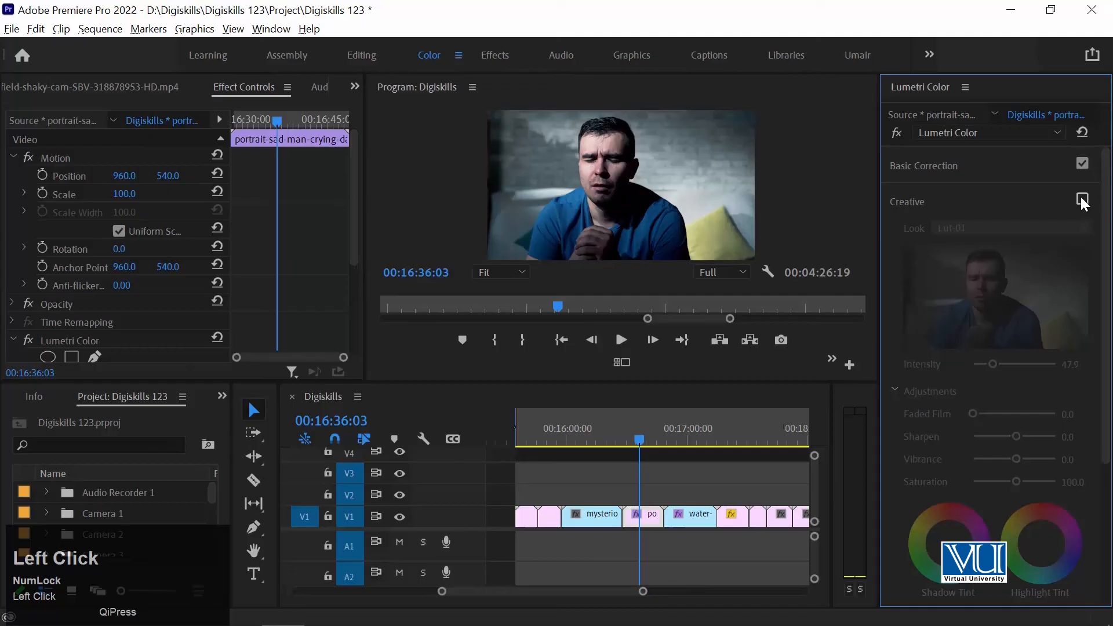
{"action": "left_click", "coordinate": [1082, 199]}
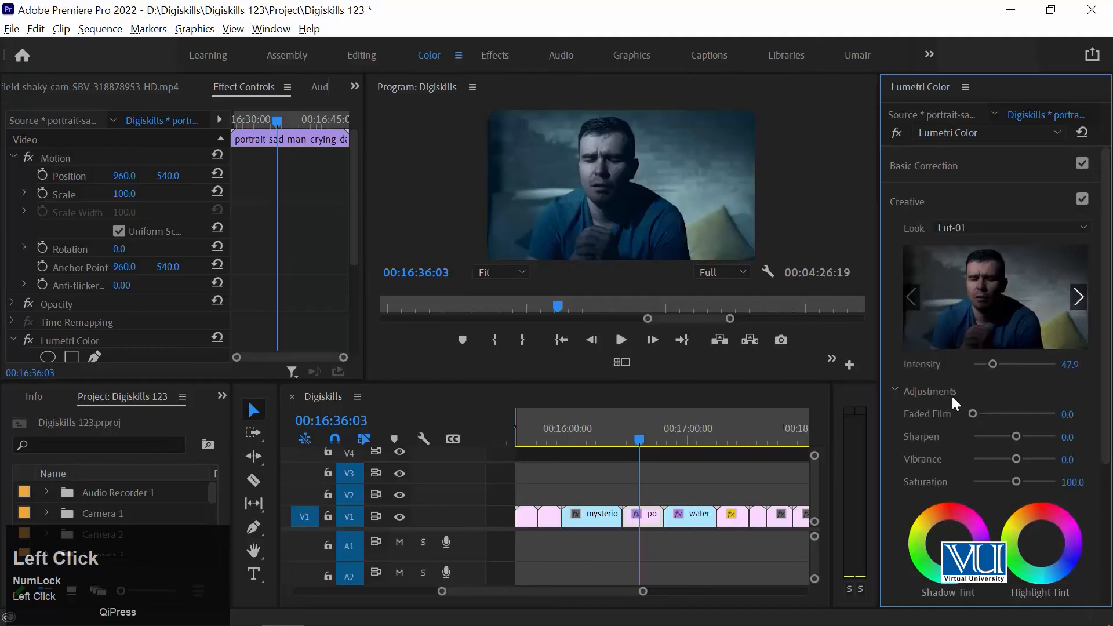
{"action": "left_click", "coordinate": [637, 436]}
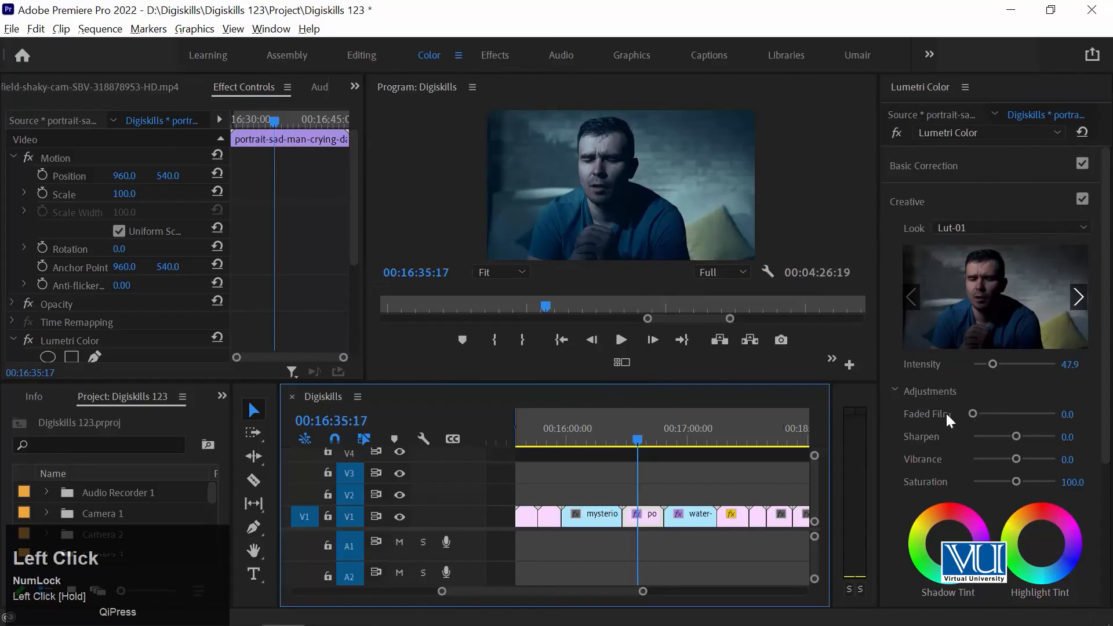
{"action": "left_click_drag", "start_coordinate": [1001, 360], "coordinate": [996, 360]}
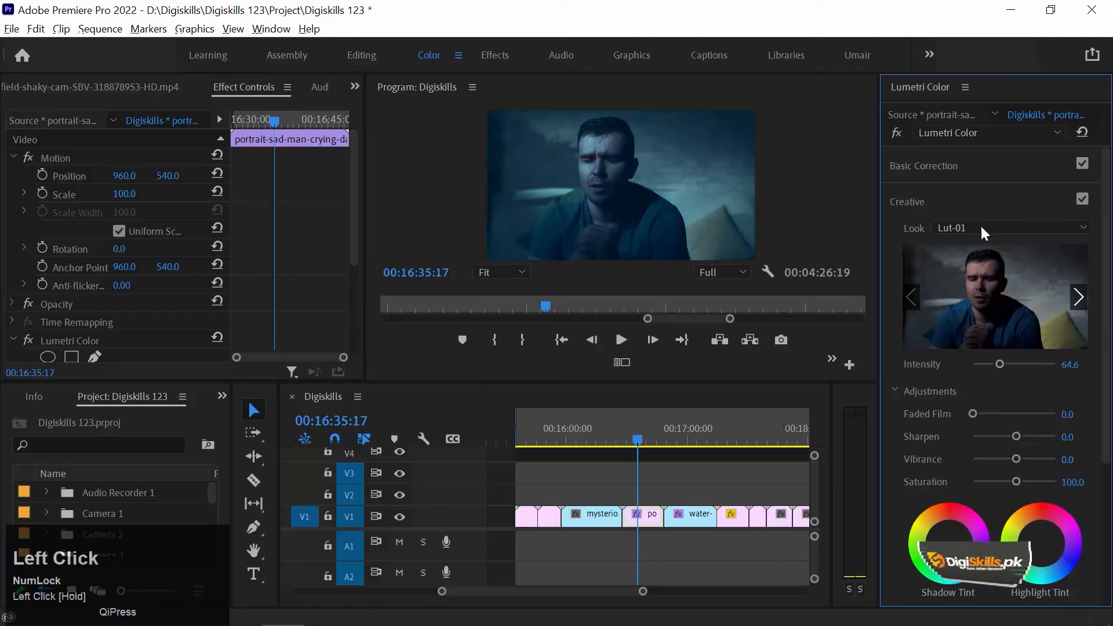
- Set the sad man clip's Basic Correction contrast to -10.4 and highlights to 14.6
{"action": "left_click", "coordinate": [974, 162]}
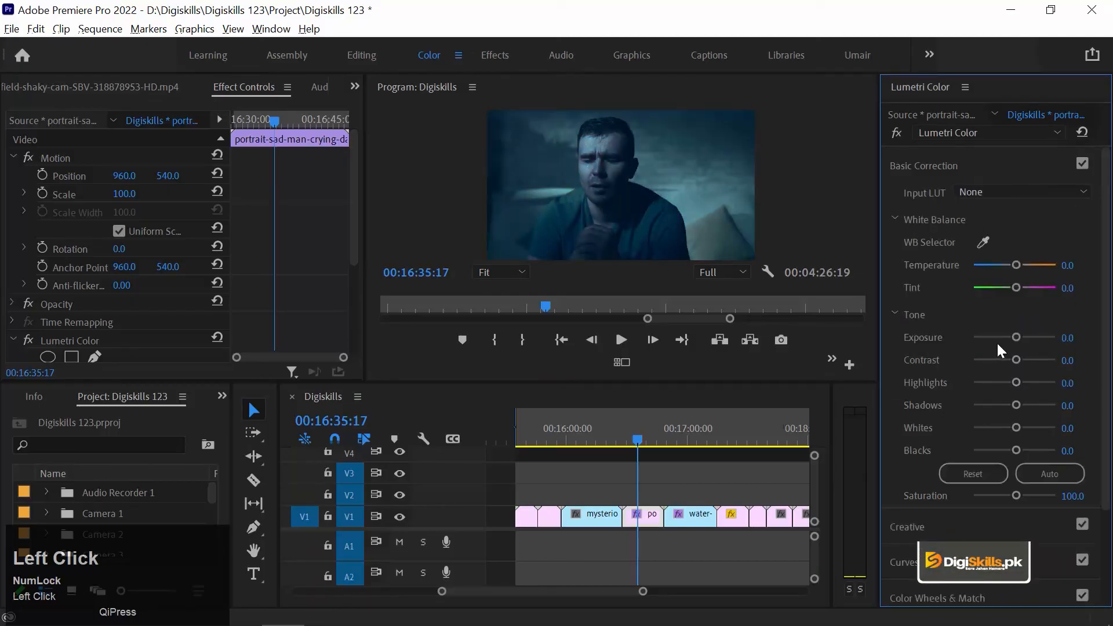
{"action": "left_click_drag", "start_coordinate": [1005, 359], "coordinate": [1020, 380]}
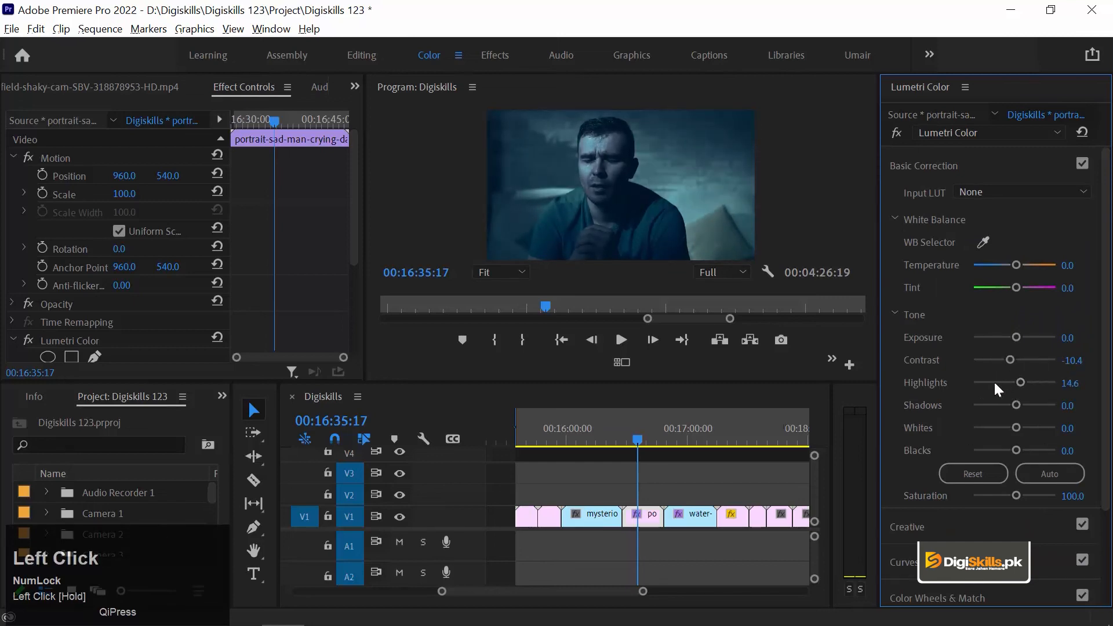